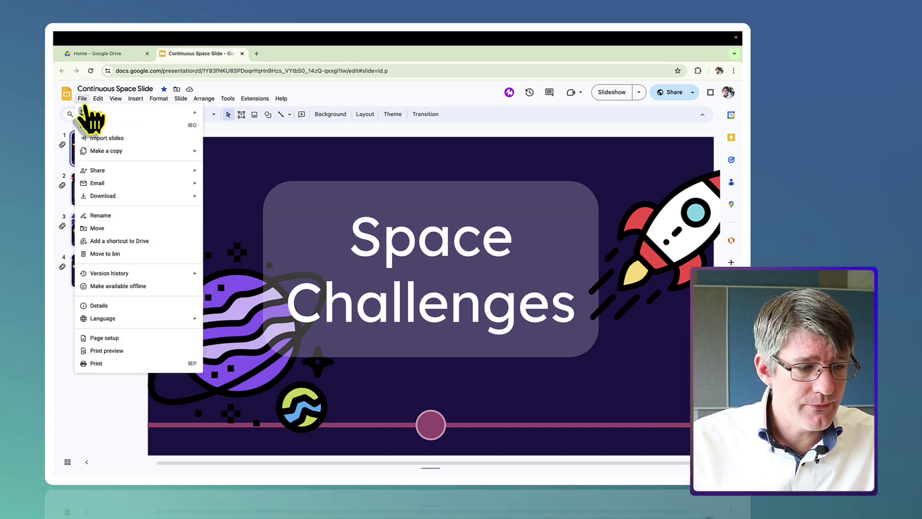
Create a new blank presentation from File > New > Presentation
left_click(226, 119)
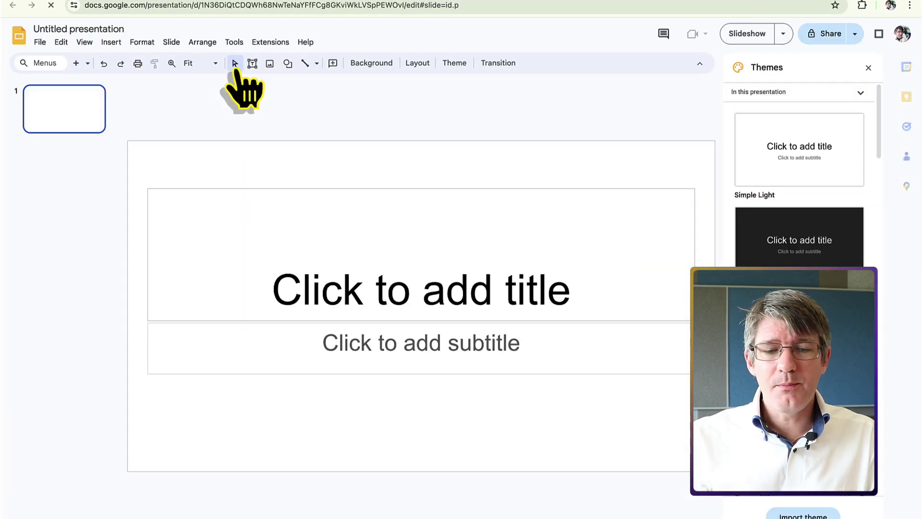
Delete the title and subtitle placeholders from slide 1 and close the Themes panel
left_click_drag(391, 160, 535, 412)
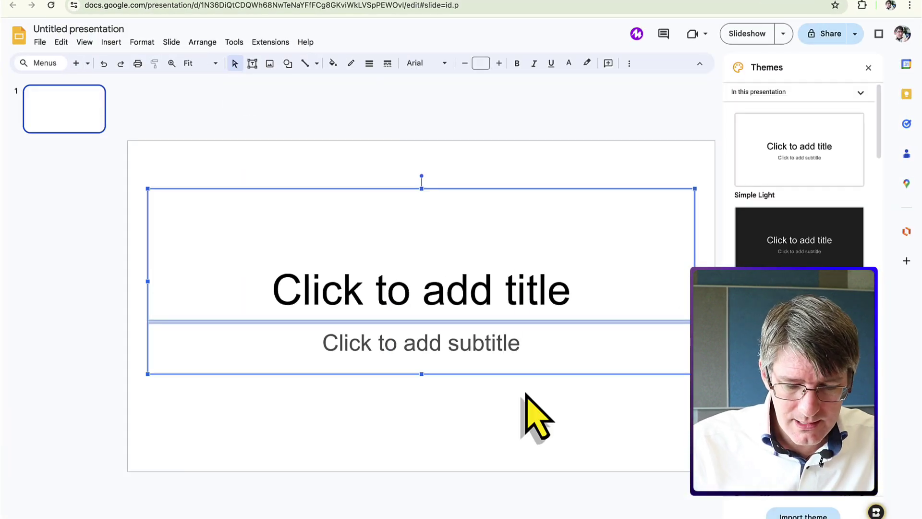
key("Delete")
left_click(868, 67)
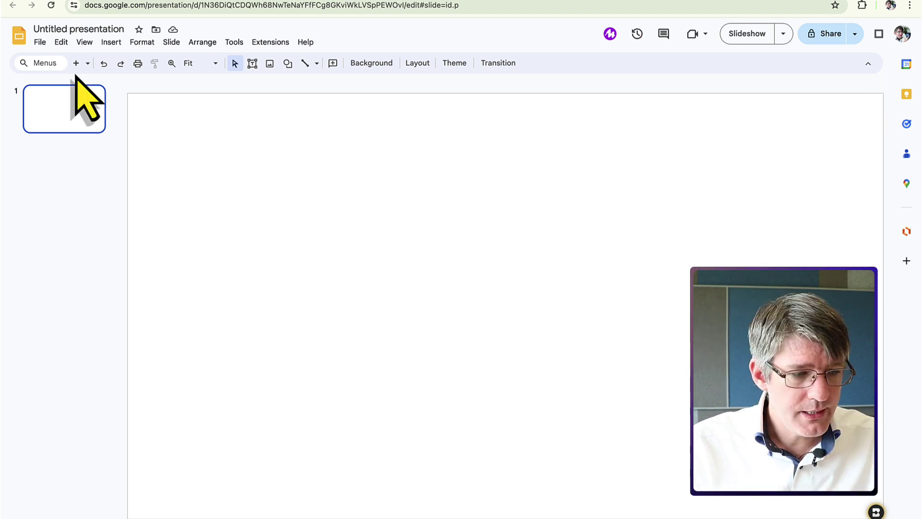
Set a dark indigo background, add it to the theme, and insert a second slide
right_click(78, 112)
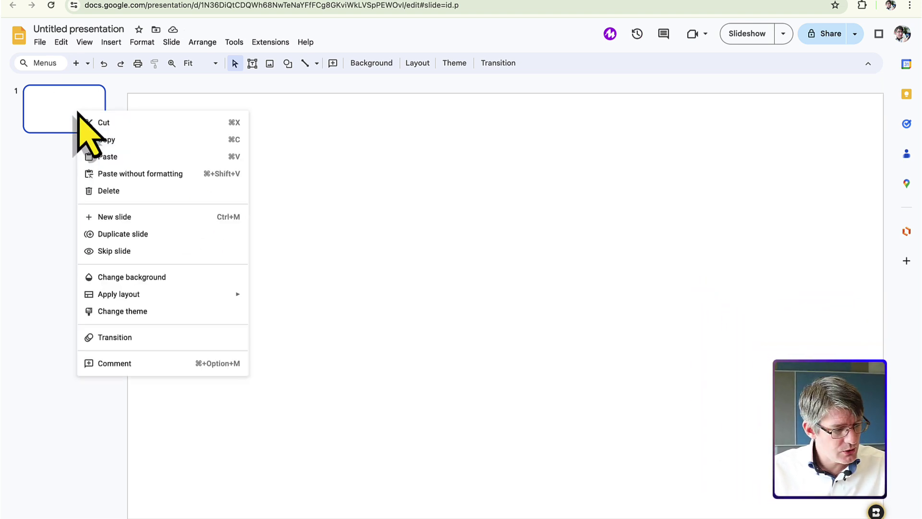
left_click(165, 278)
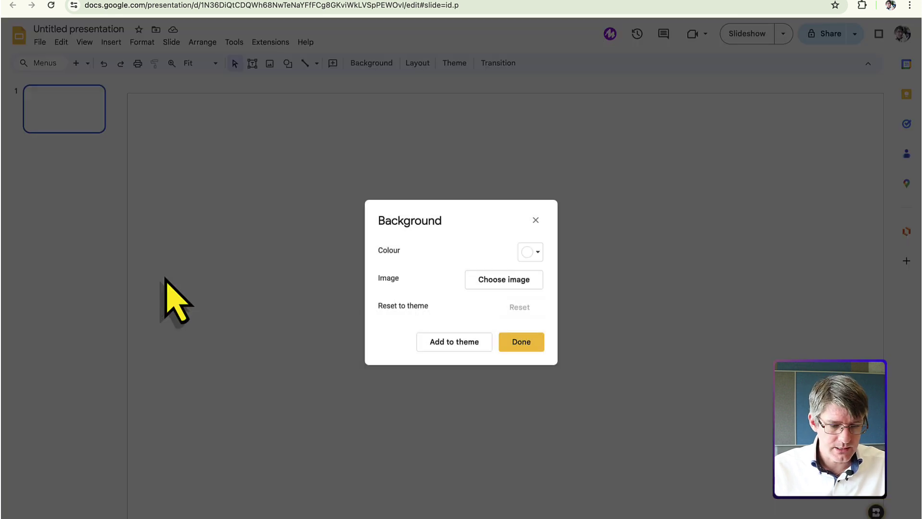
left_click(531, 252)
left_click(623, 446)
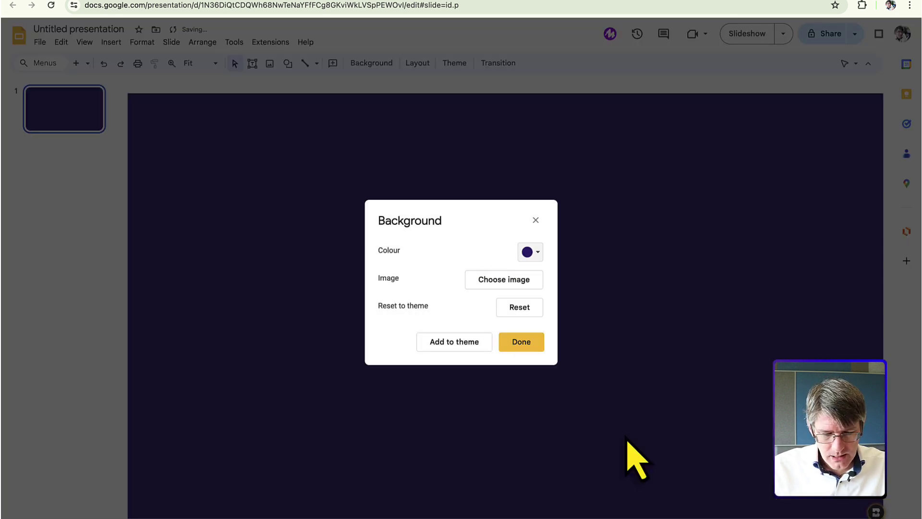
left_click(453, 342)
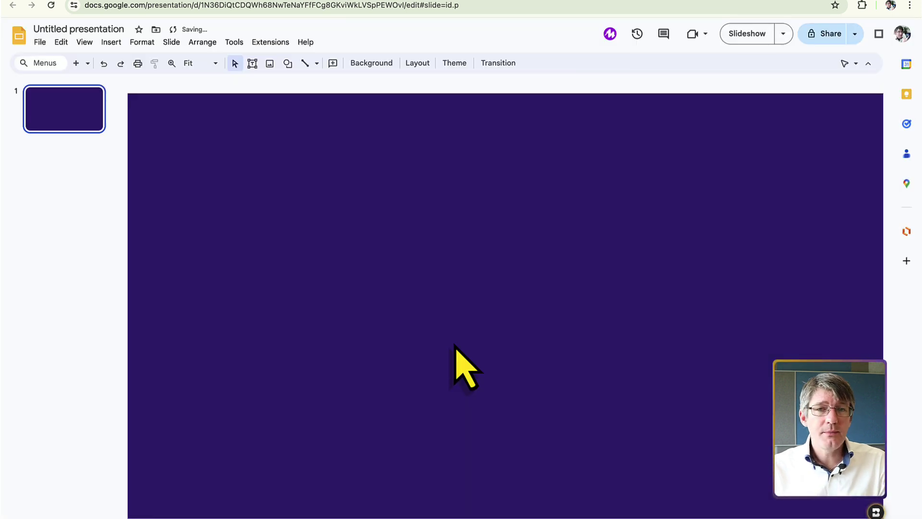
left_click(76, 63)
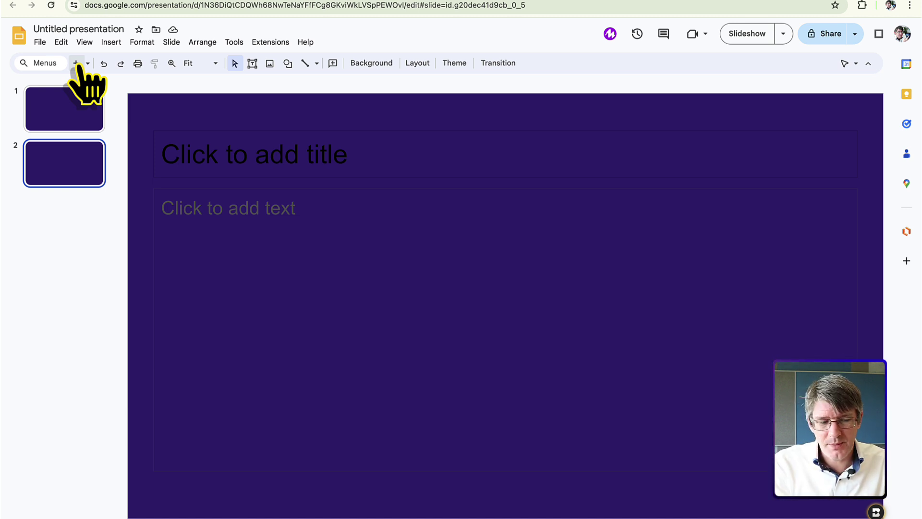
Delete slide 2's placeholders and go back to slide 1
left_click_drag(234, 95, 276, 252)
key("Delete")
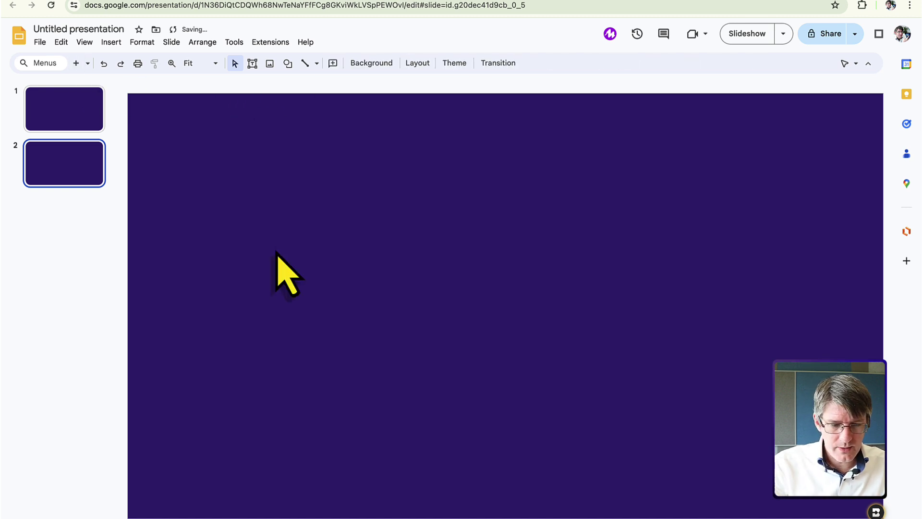
left_click(65, 117)
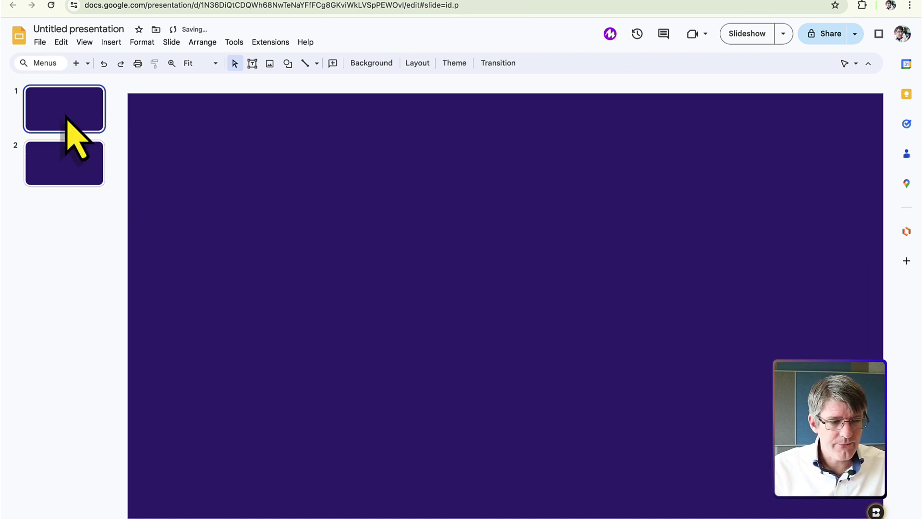
Glance at the finished Space Challenges deck, then return to the new presentation
left_click(206, 1)
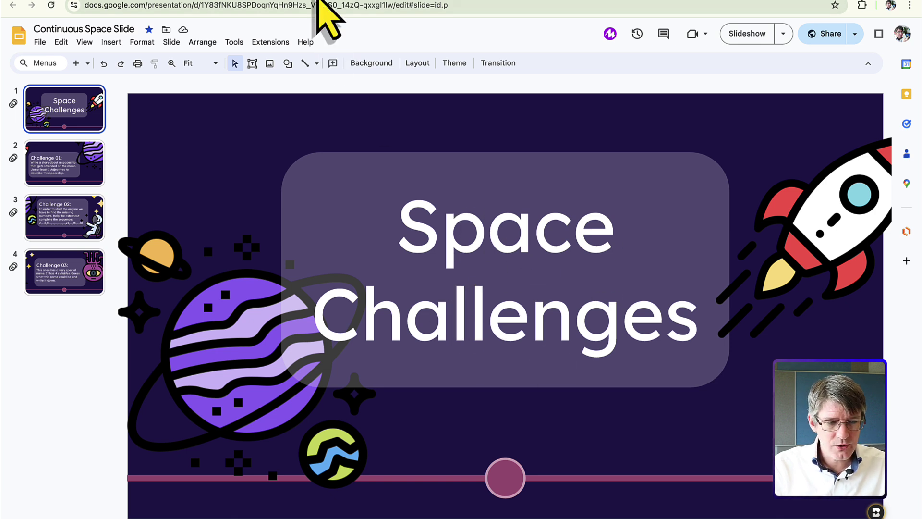
left_click(323, 2)
left_click(288, 64)
Draw a large rounded rectangle on slide 1 and type 'Space Challenges' inside it
mouse_move(317, 84)
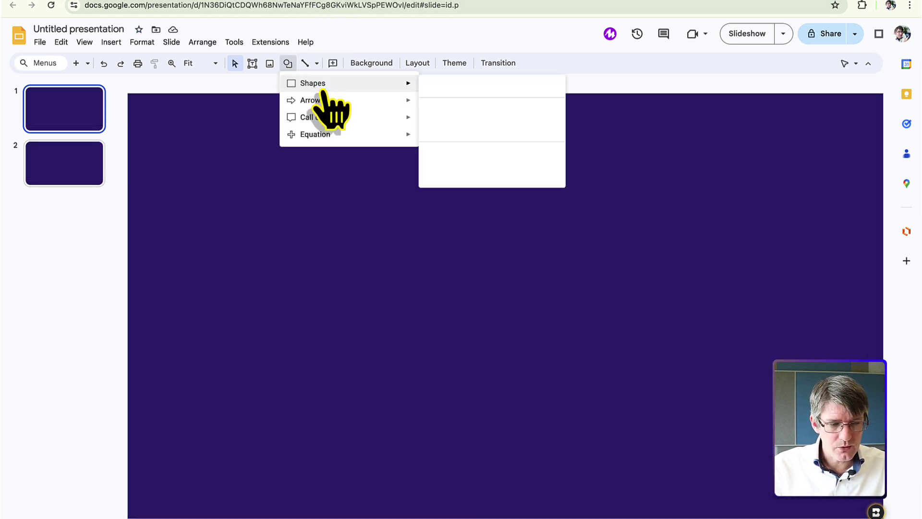
left_click(439, 87)
left_click_drag(303, 187, 731, 413)
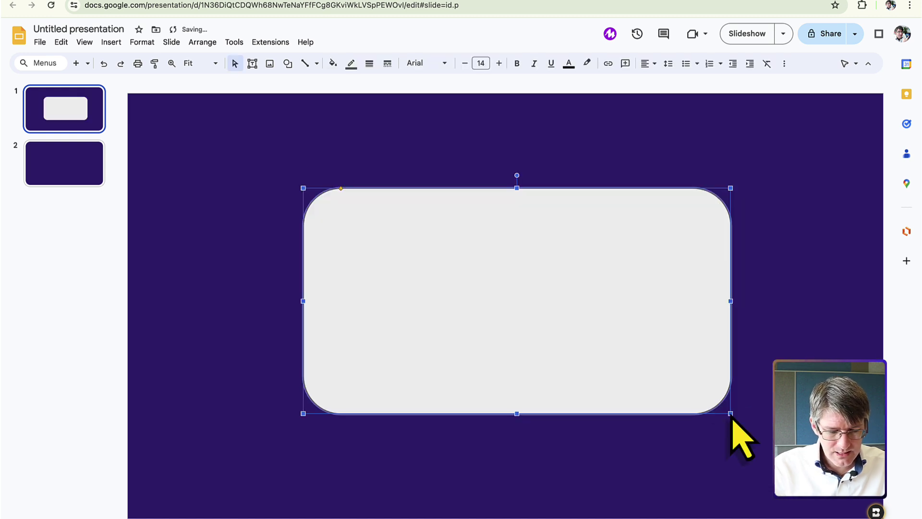
double_click(628, 340)
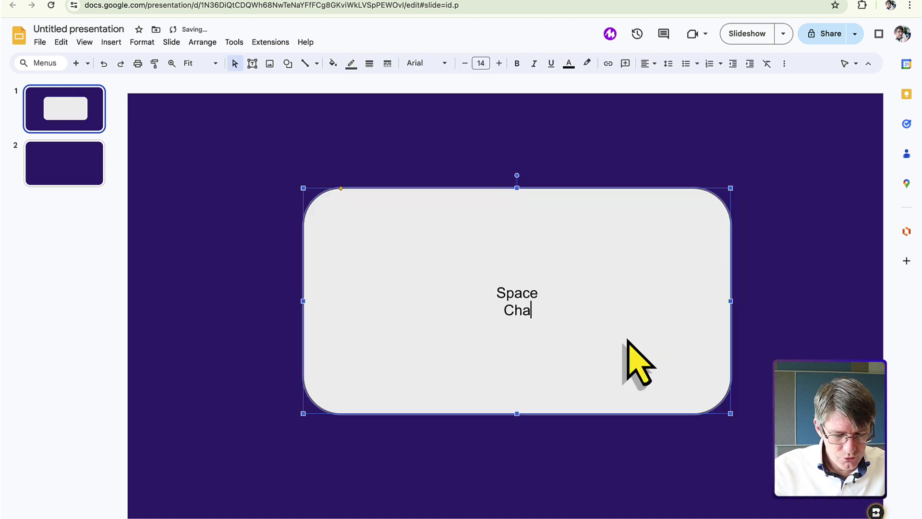
key("ctrl+a")
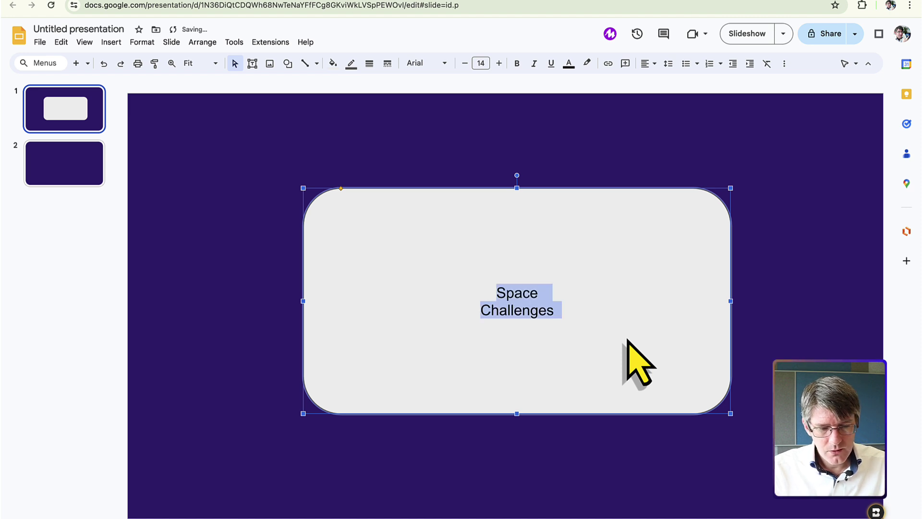
Set the title text to Arvo at 72 pt
left_click(444, 63)
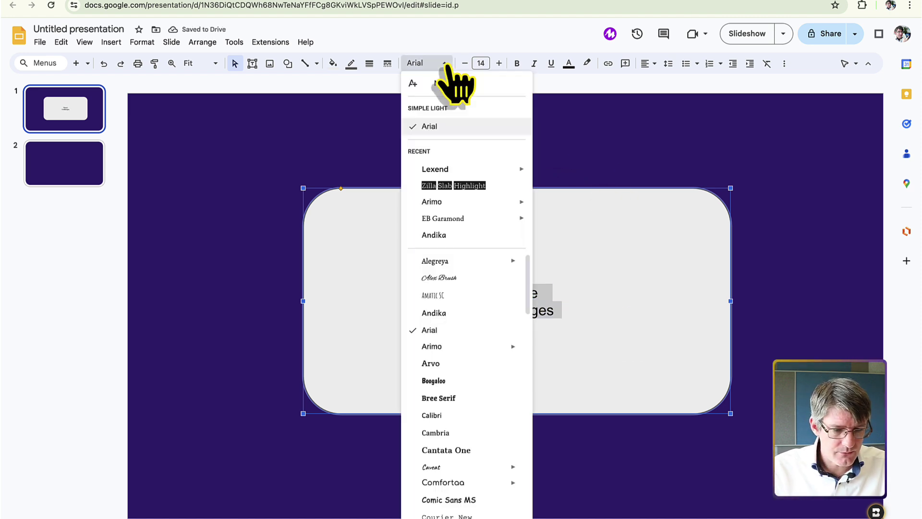
left_click(456, 368)
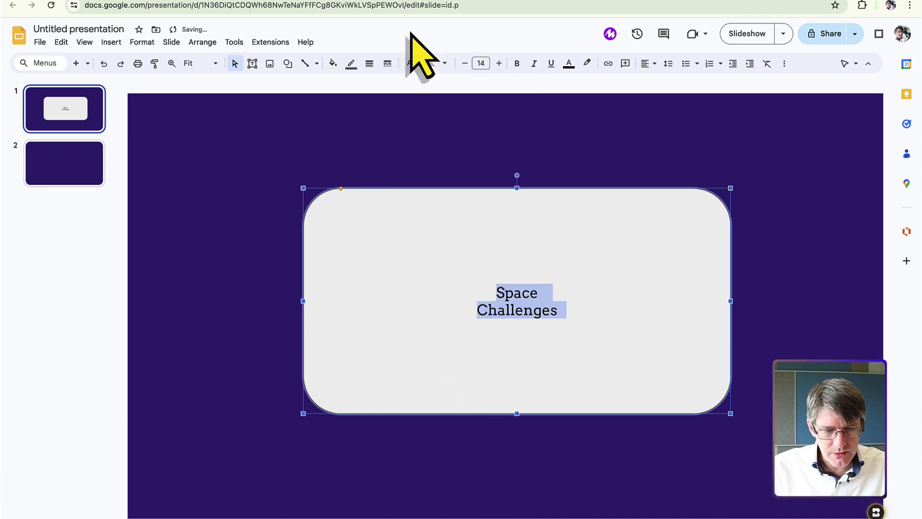
left_click(481, 63)
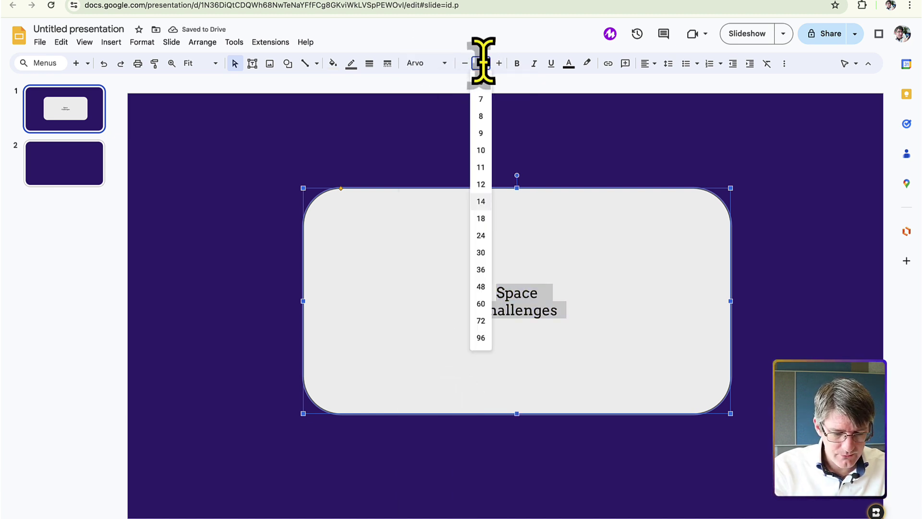
type("72")
key("Return")
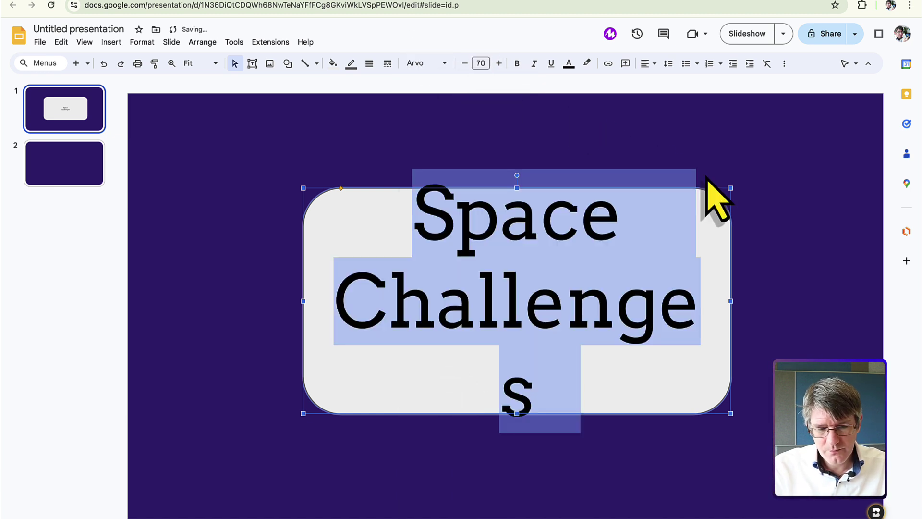
Widen the rounded box on both sides and move it higher, centred on the slide
left_click_drag(730, 300, 763, 300)
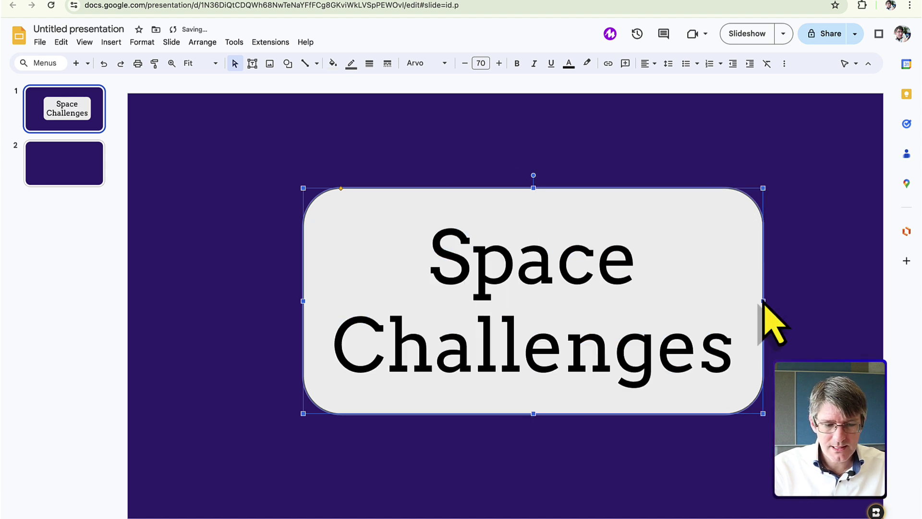
left_click_drag(303, 301, 270, 301)
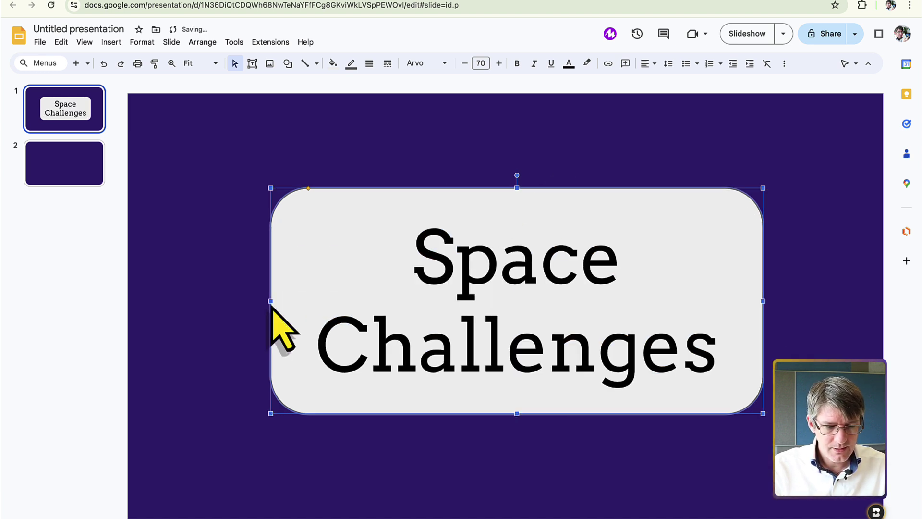
left_click(652, 64)
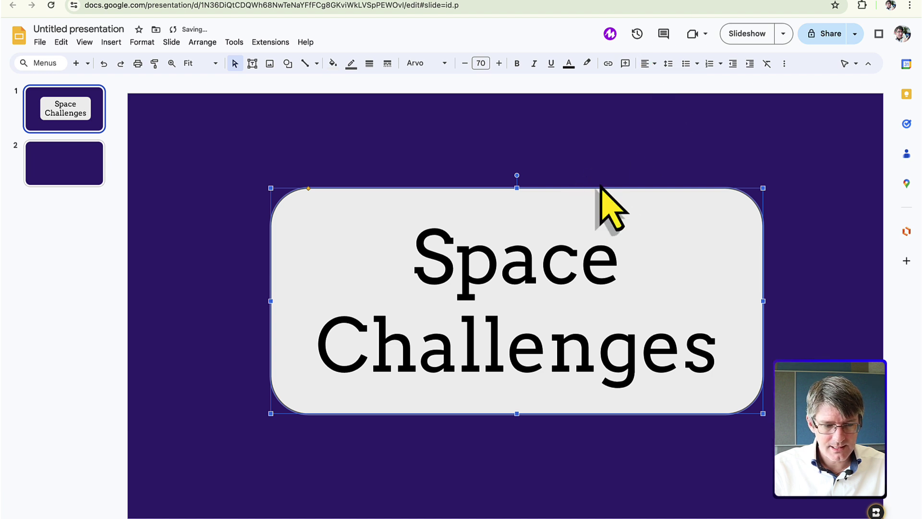
left_click_drag(557, 202, 545, 166)
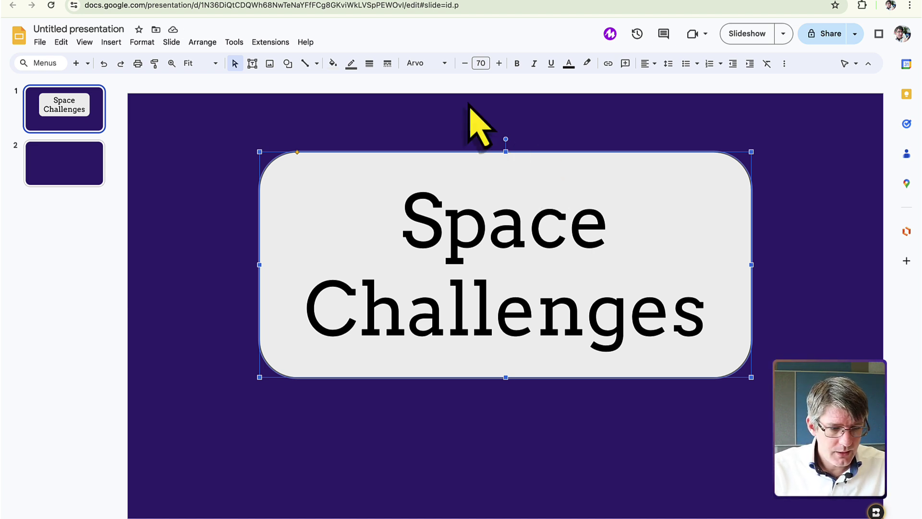
Fill the rounded box with a custom white colour at about one-third opacity
left_click(333, 64)
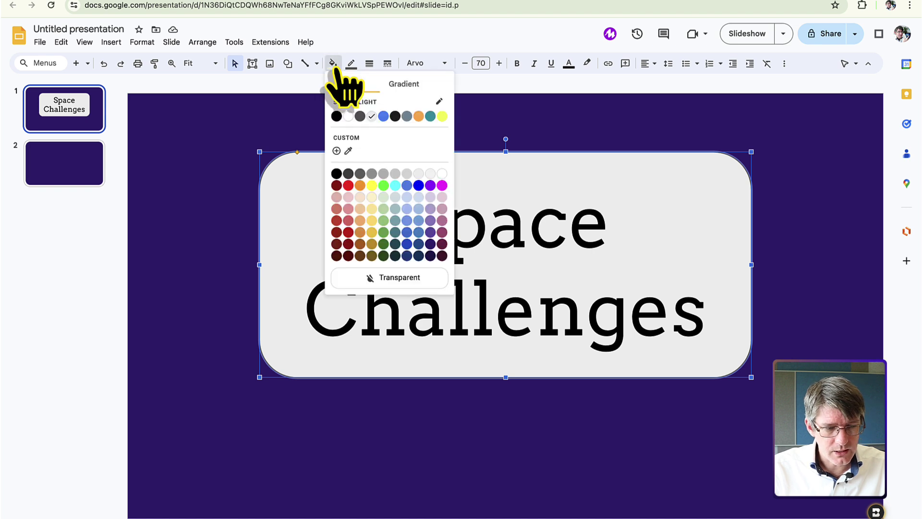
left_click(336, 150)
left_click_drag(491, 291, 514, 289)
mouse_move(468, 211)
left_mouse_down()
mouse_move(463, 201)
mouse_move(382, 189)
left_mouse_up()
left_click_drag(533, 298, 475, 298)
left_click(517, 361)
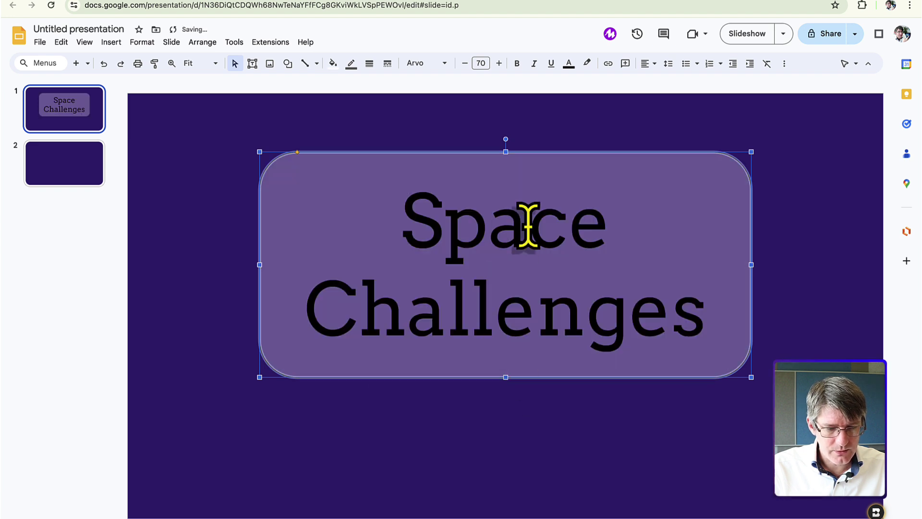
left_click(511, 135)
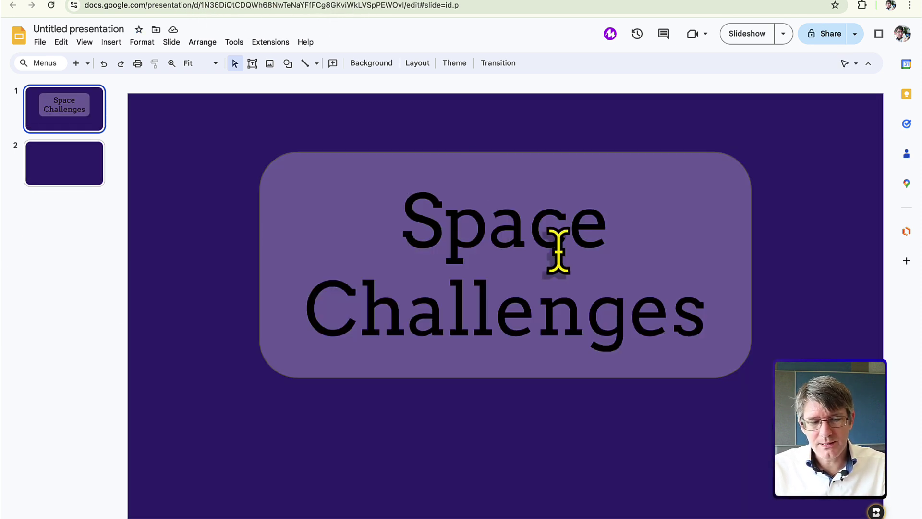
Colour the Space Challenges title text white, then view the finished example deck
triple_click(560, 276)
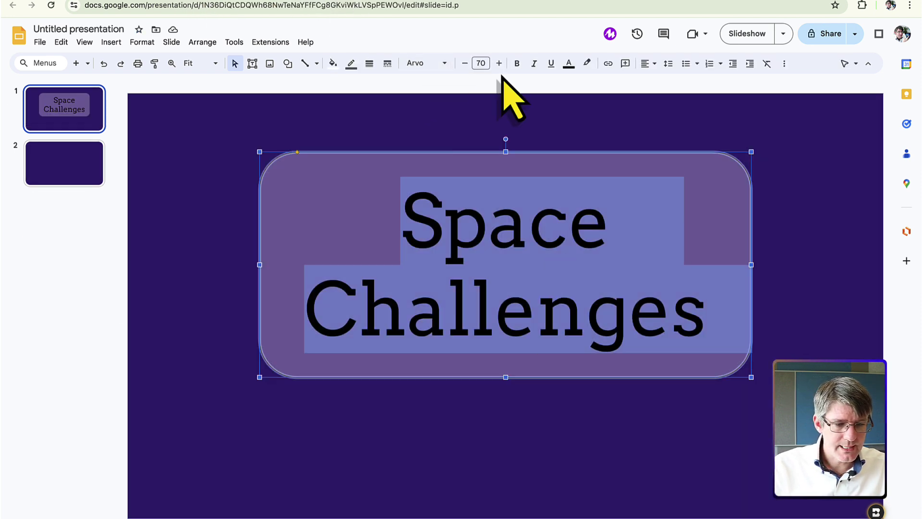
left_click(568, 64)
left_click(593, 96)
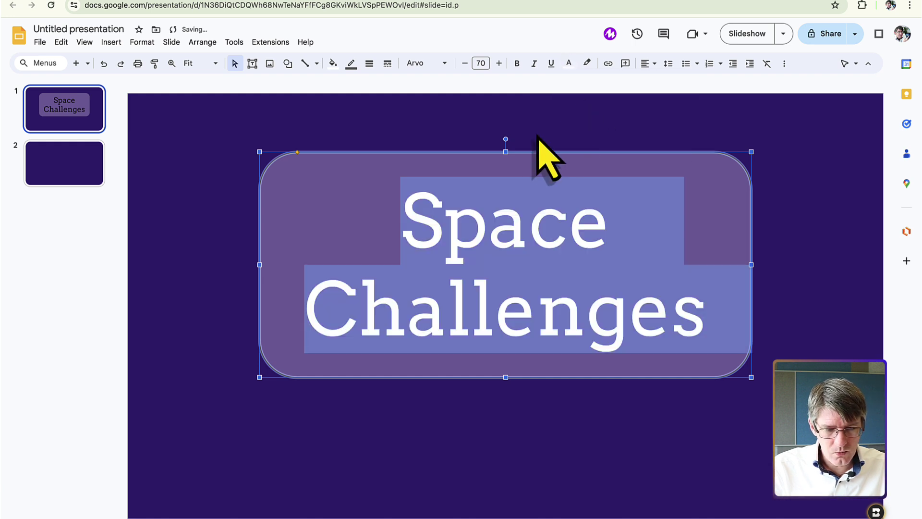
left_click(537, 136)
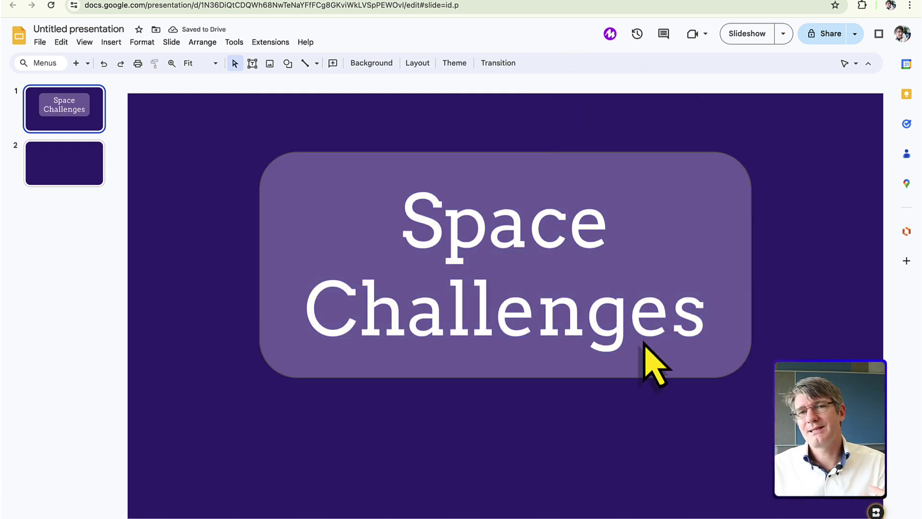
left_click(230, 3)
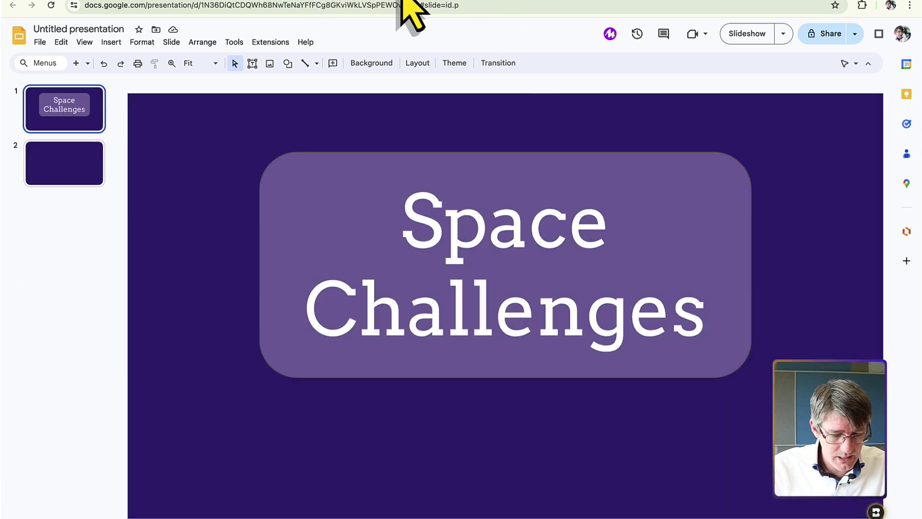
key("ctrl+t")
Search Flaticon for space icons and copy the purple ringed-planet icon to the clipboard
type("flat")
key("Return")
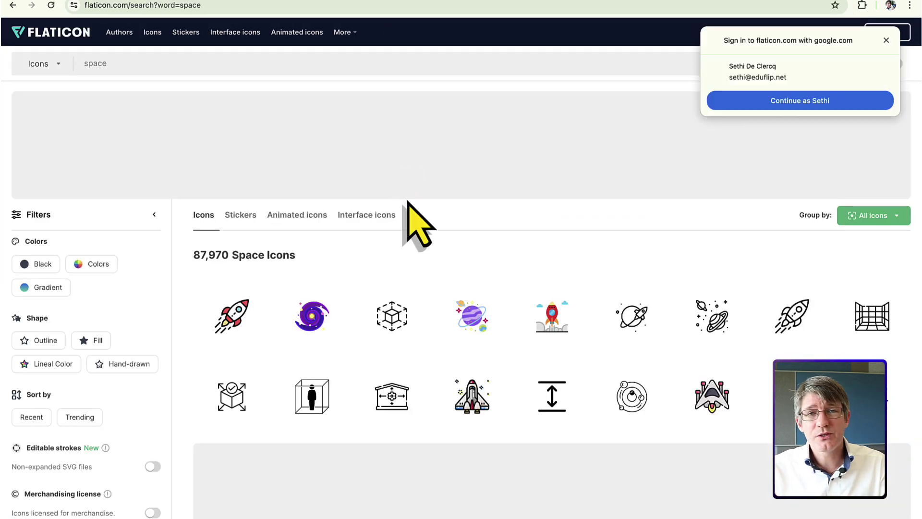
mouse_move(495, 356)
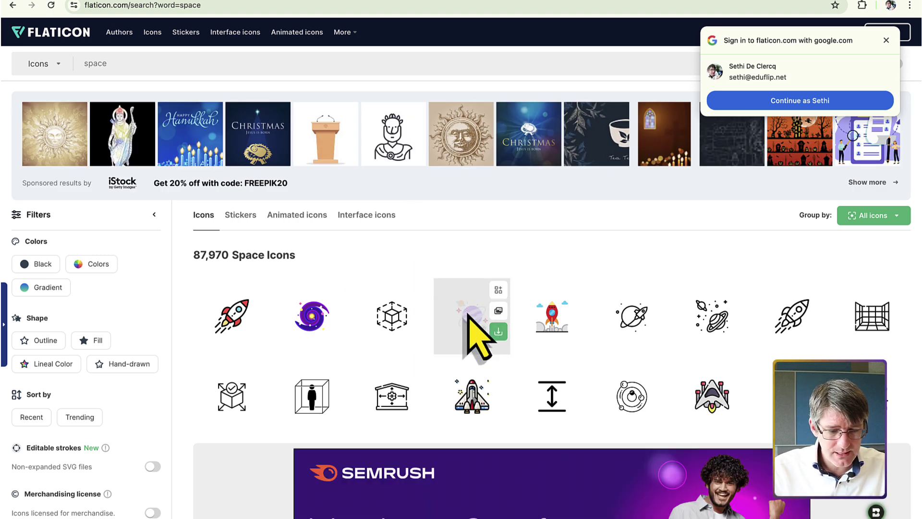
left_click(498, 310)
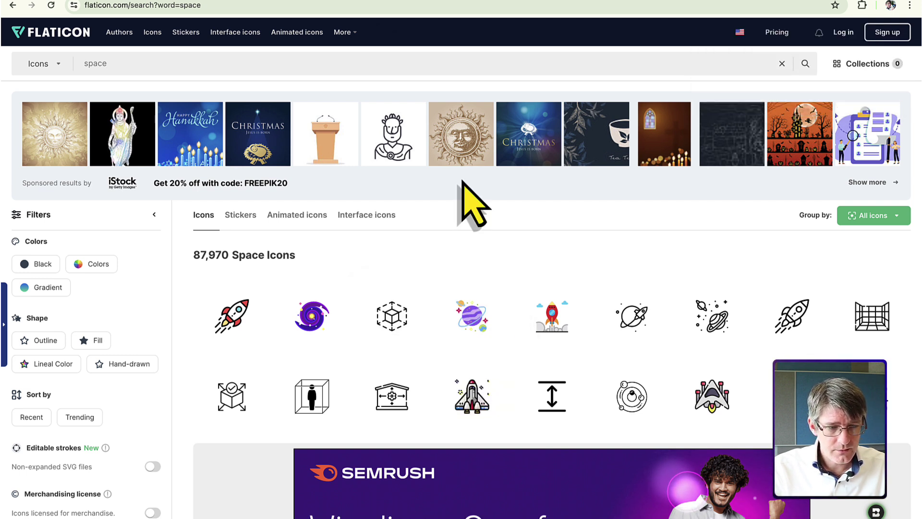
left_click(345, 1)
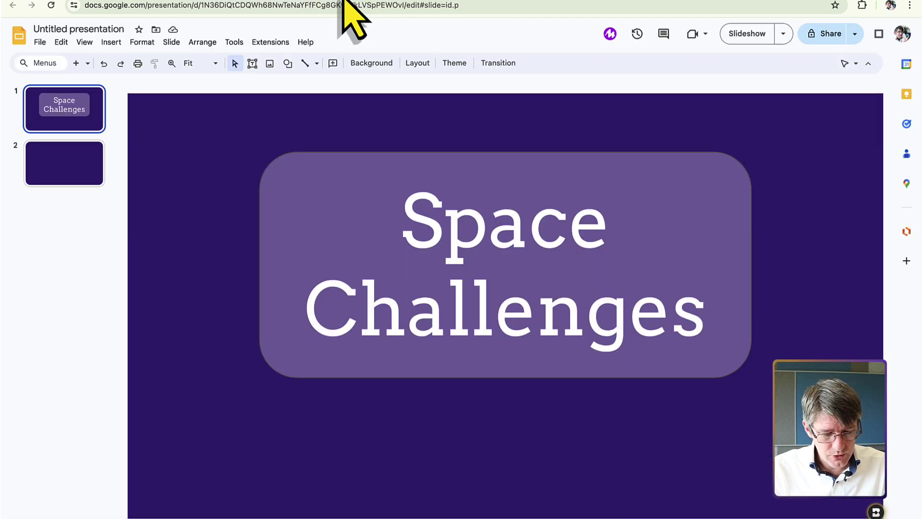
Paste the planet icon, shrink it, move it to the lower left, and send it to back
key("ctrl+v")
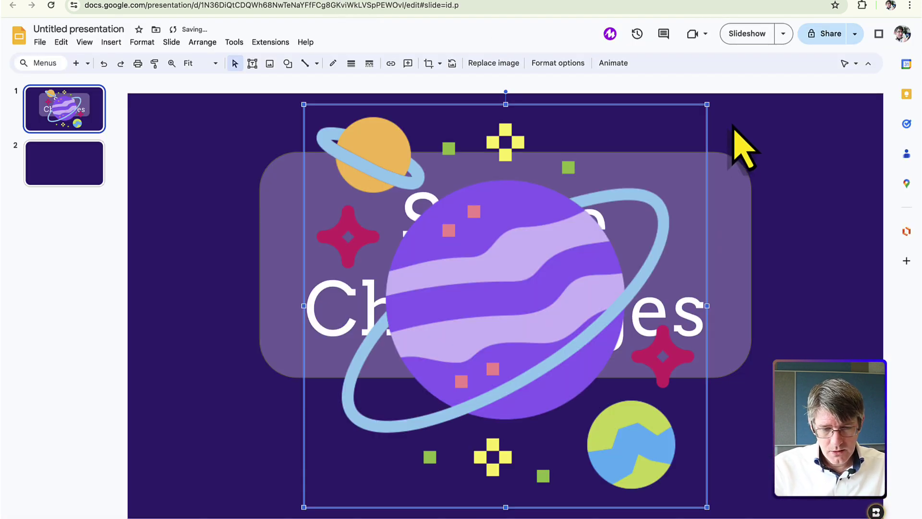
left_click_drag(704, 106, 541, 290)
left_click_drag(450, 382, 259, 398)
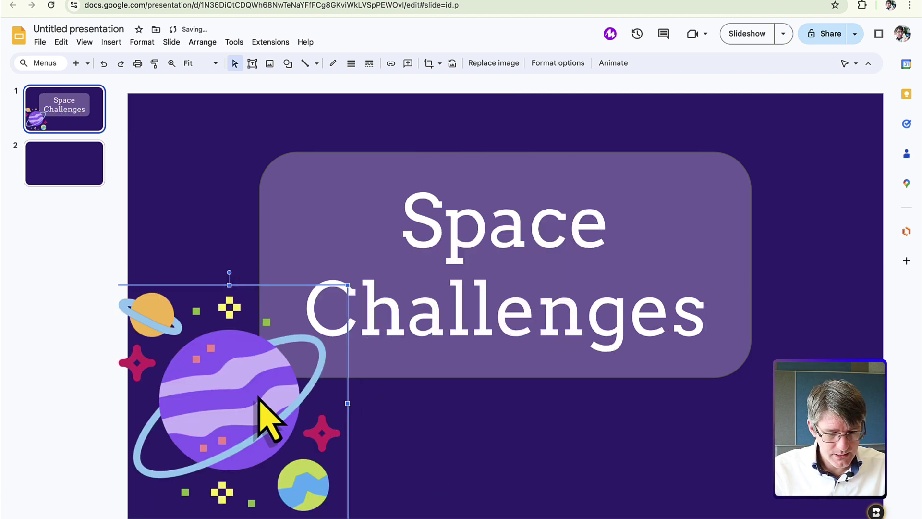
right_click(250, 389)
mouse_move(366, 312)
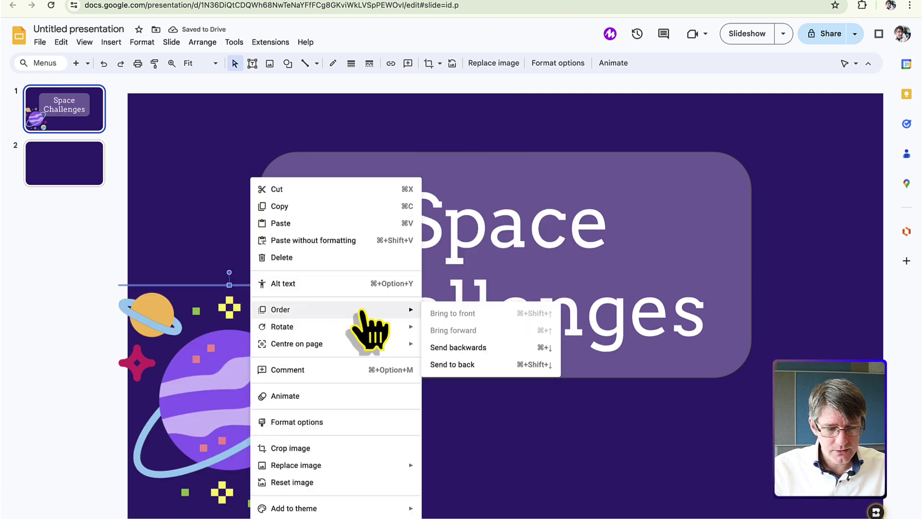
left_click(474, 367)
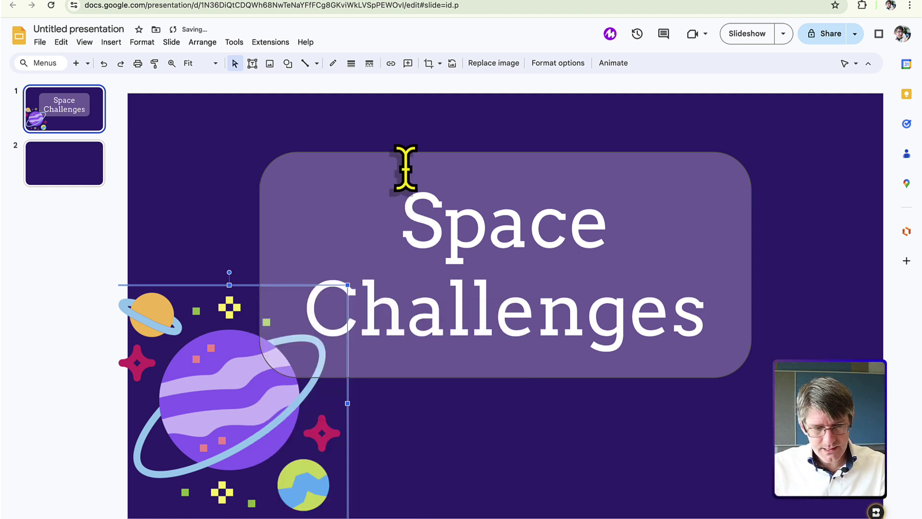
Switch to the finished Continuous Space Slide deck and start presenting it
left_click(220, 1)
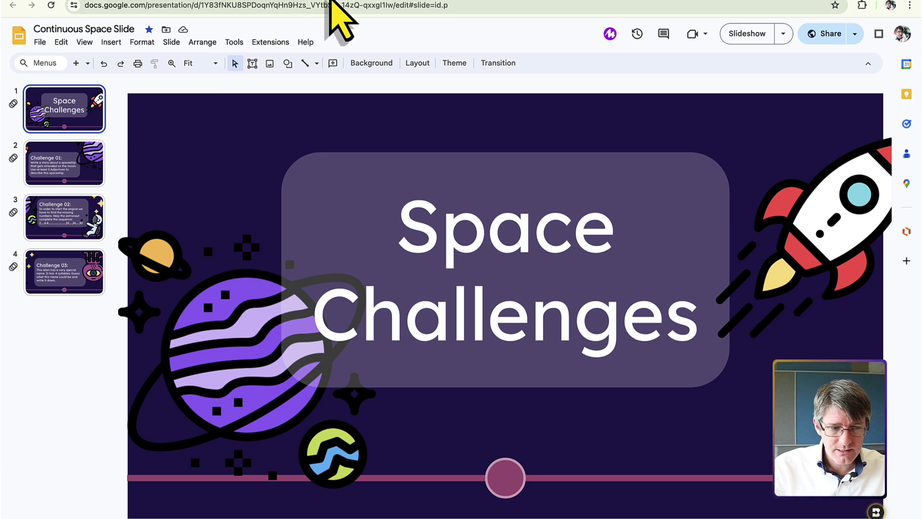
left_click(339, 3)
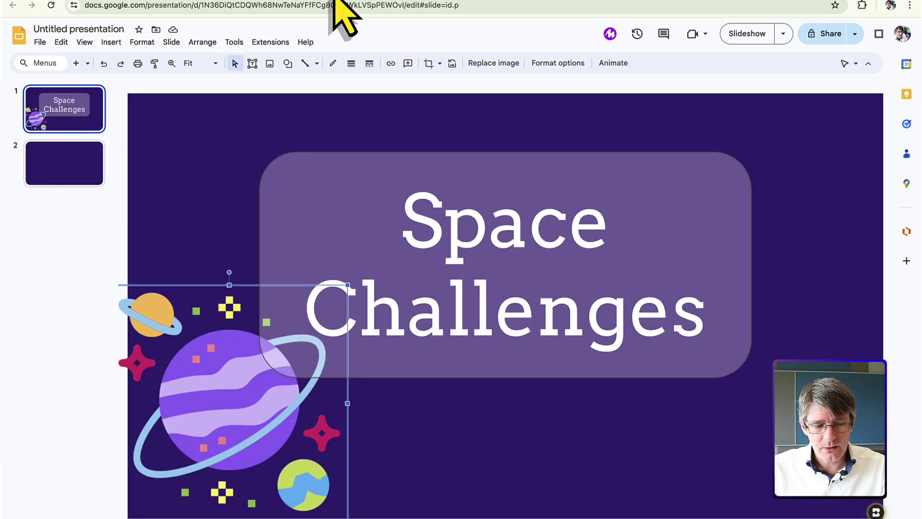
left_click(225, 3)
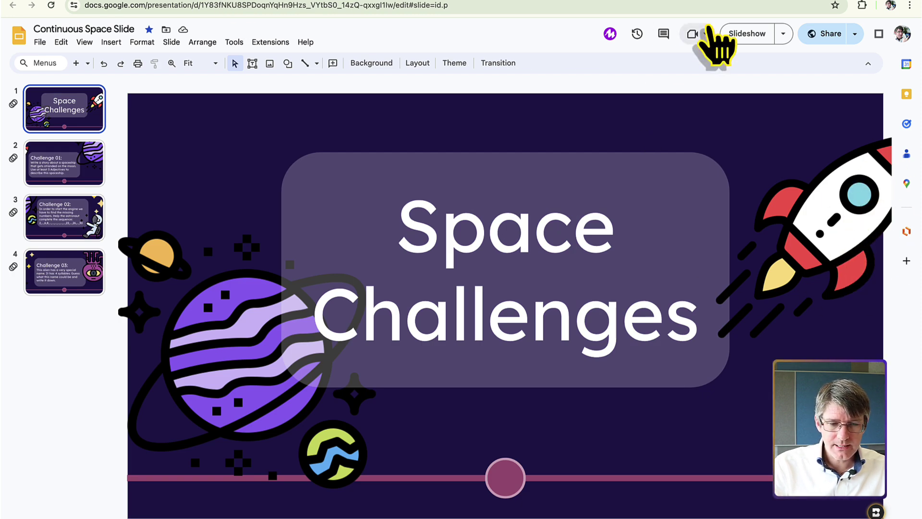
left_click(752, 39)
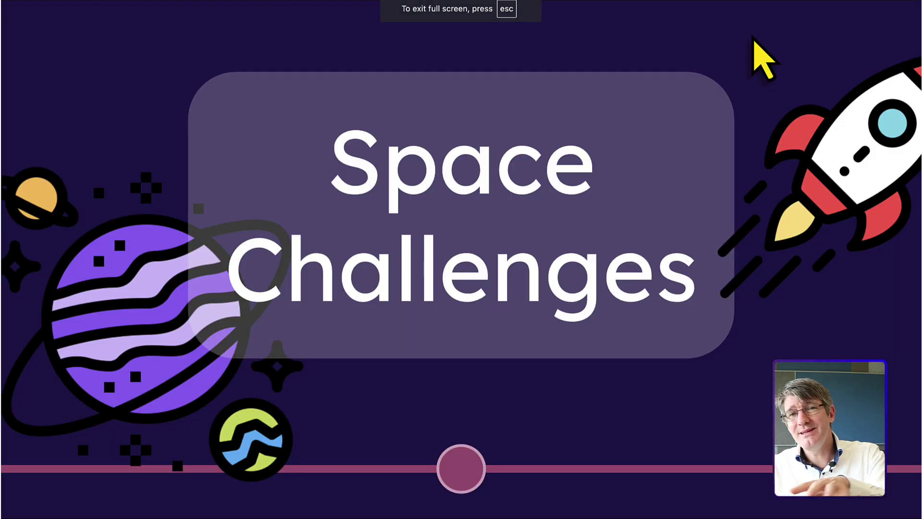
Preview the example deck's title and Challenge 01 slides in the slideshow, then exit
key("Right")
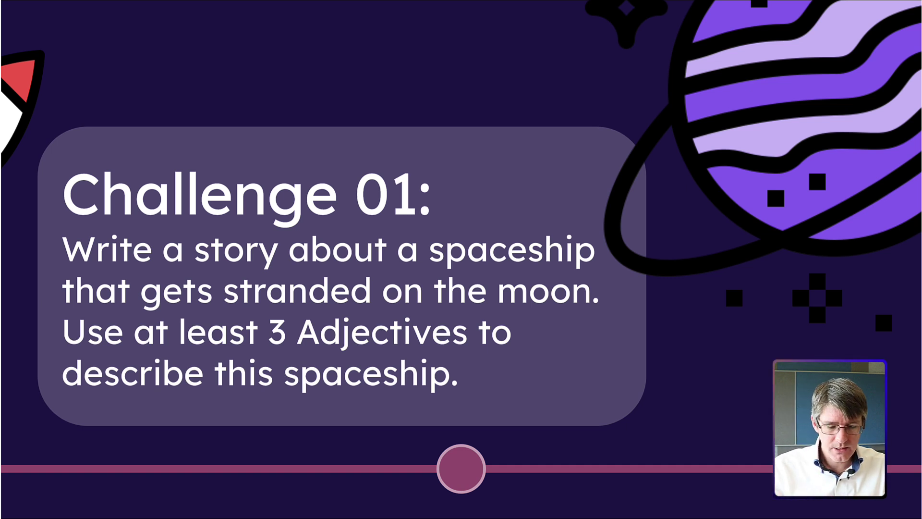
key("Left")
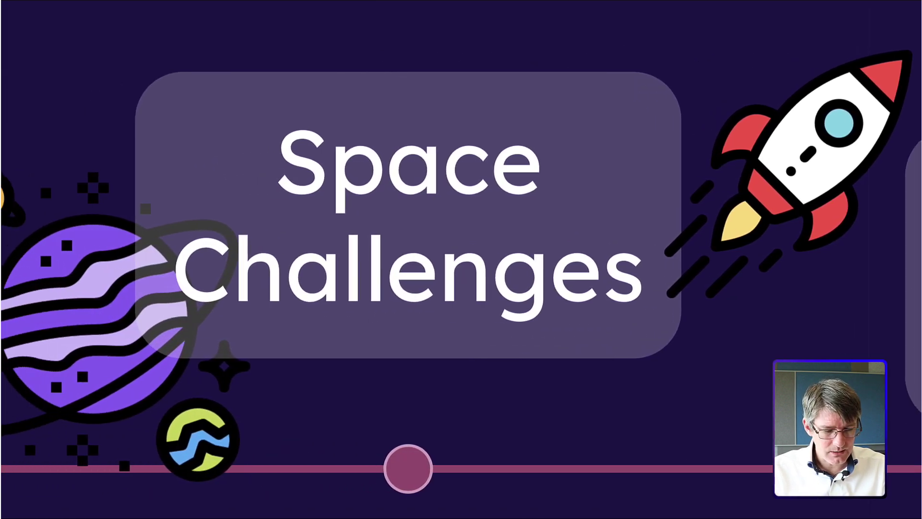
key("Escape")
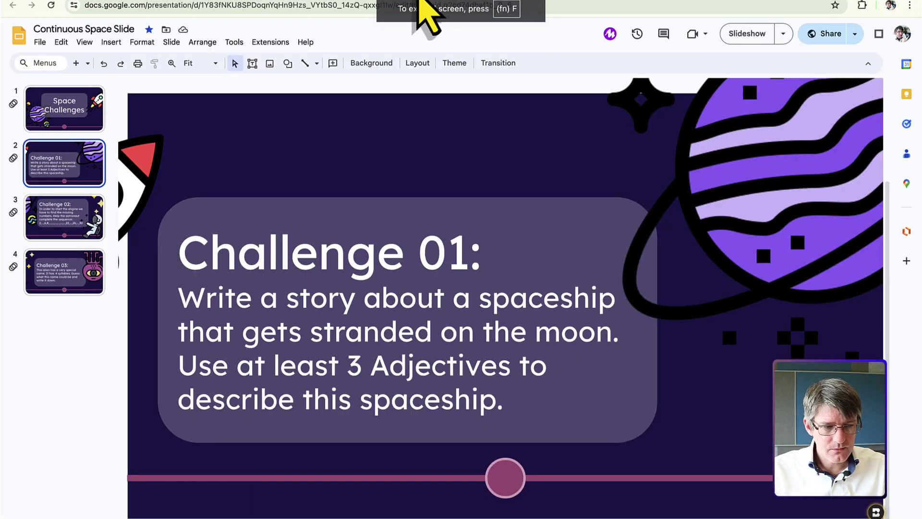
Copy Flaticon's first rocket icon from the space results as a PNG
key("ctrl+Tab")
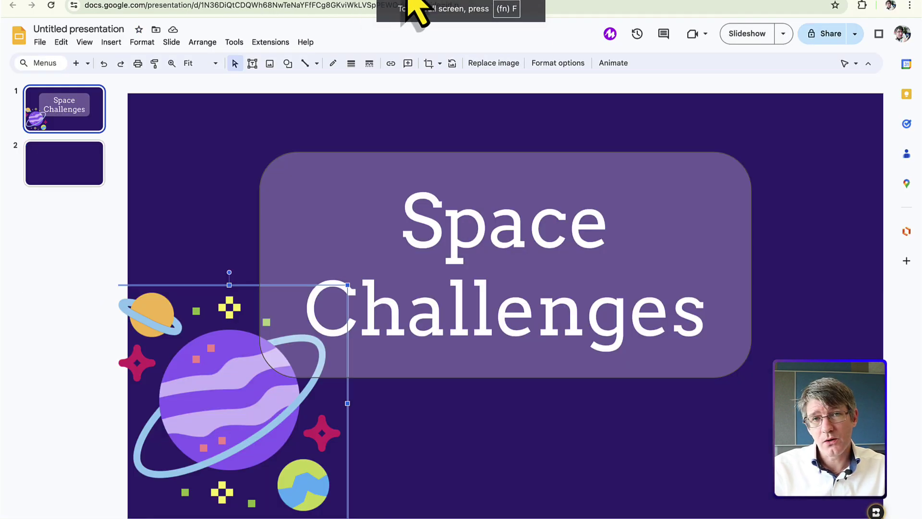
key("ctrl+Tab")
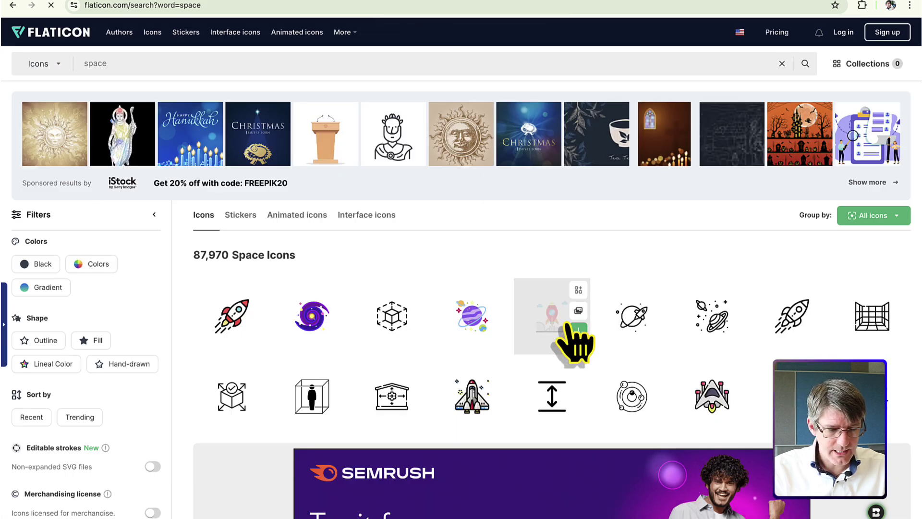
scroll(575, 346, "down", 1)
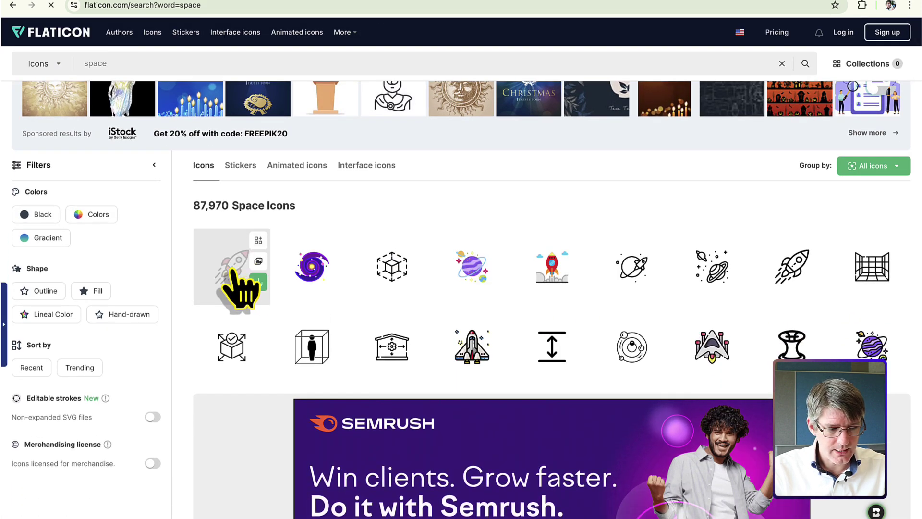
left_click(259, 282)
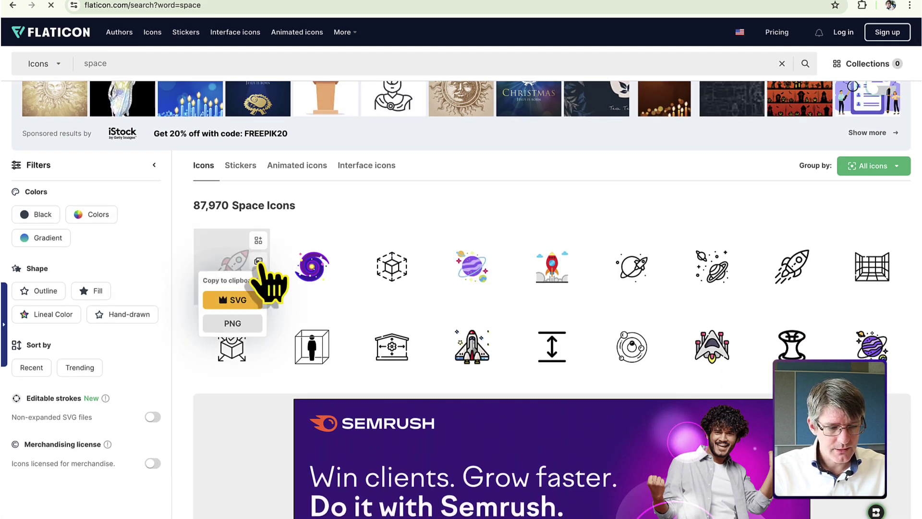
left_click(232, 323)
Paste the rocket onto the title slide, shrink it, and move it to the upper-right edge
left_click(320, 2)
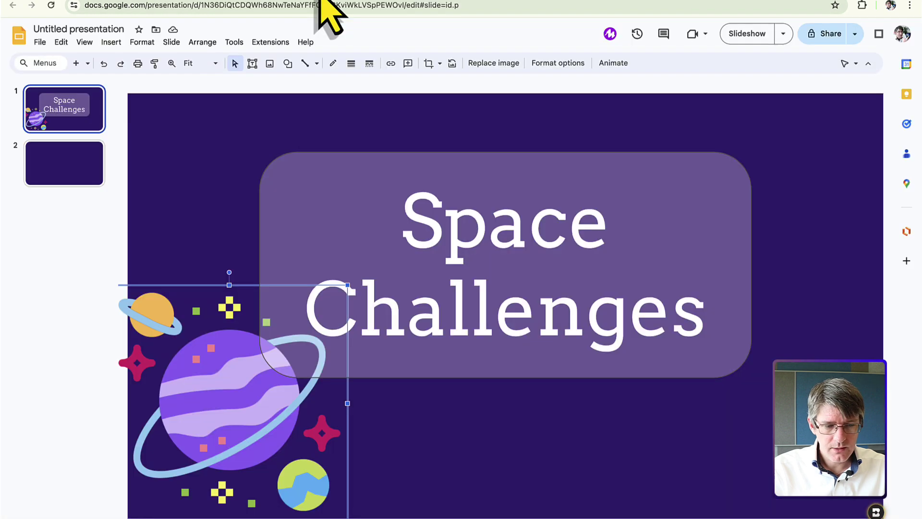
left_click(634, 92)
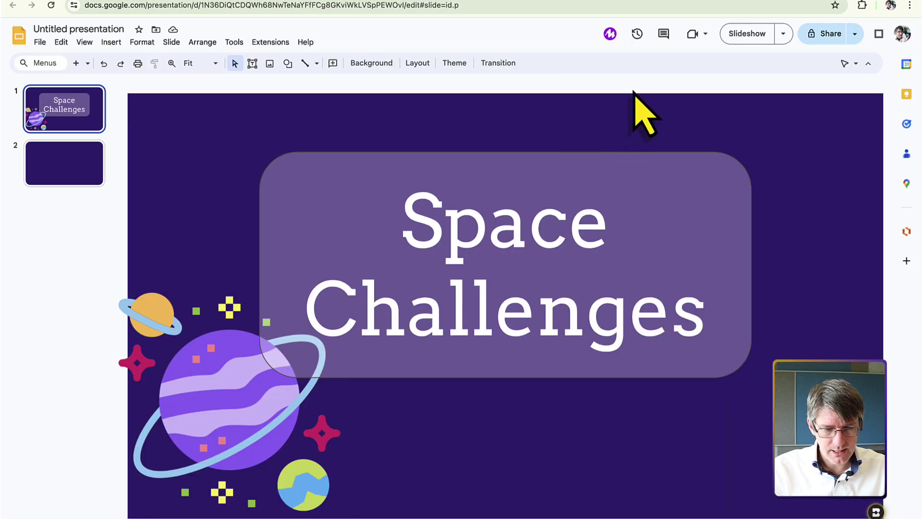
key("super+v")
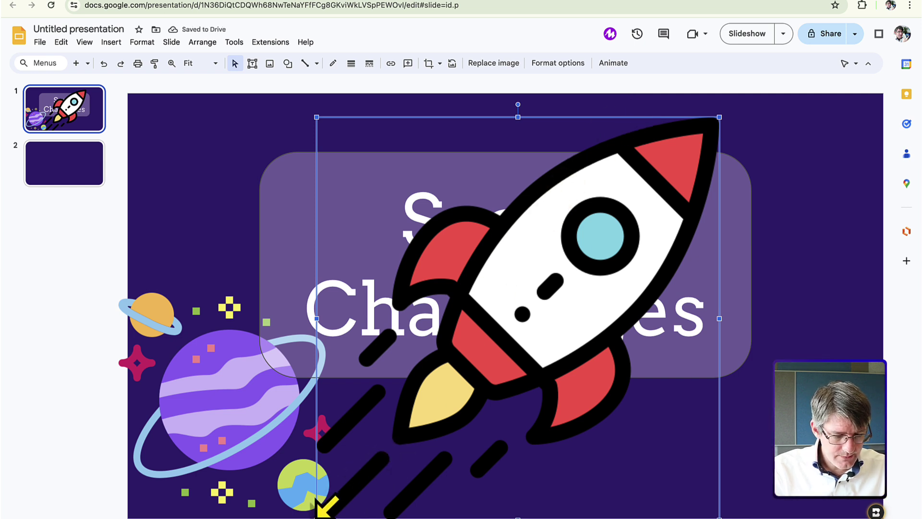
left_click_drag(317, 517, 483, 354)
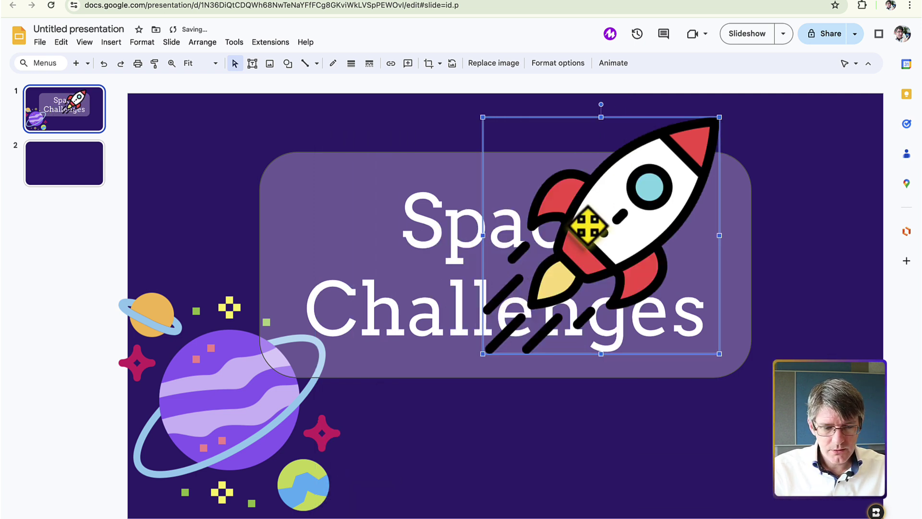
left_click_drag(601, 225, 853, 214)
scroll(806, 273, "right", 3)
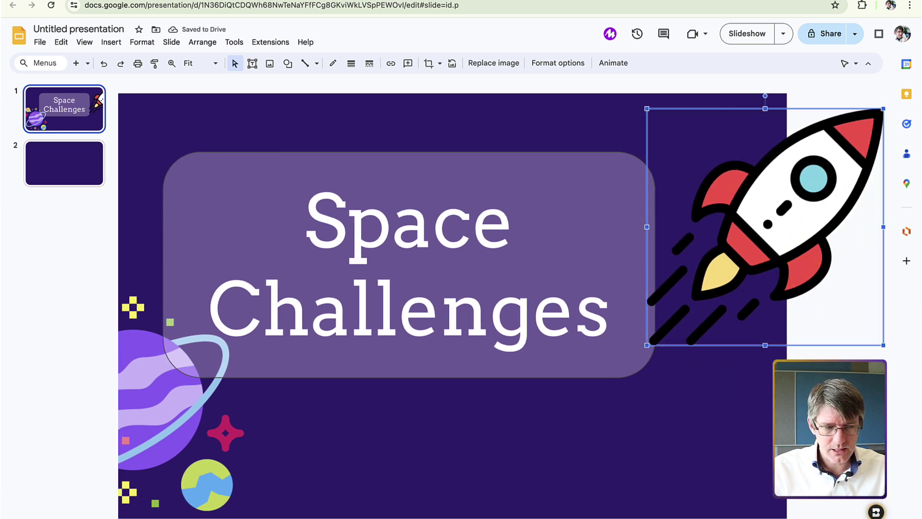
Inspect the reference deck's Challenge 01 description text, then view its first slide
left_click(79, 177)
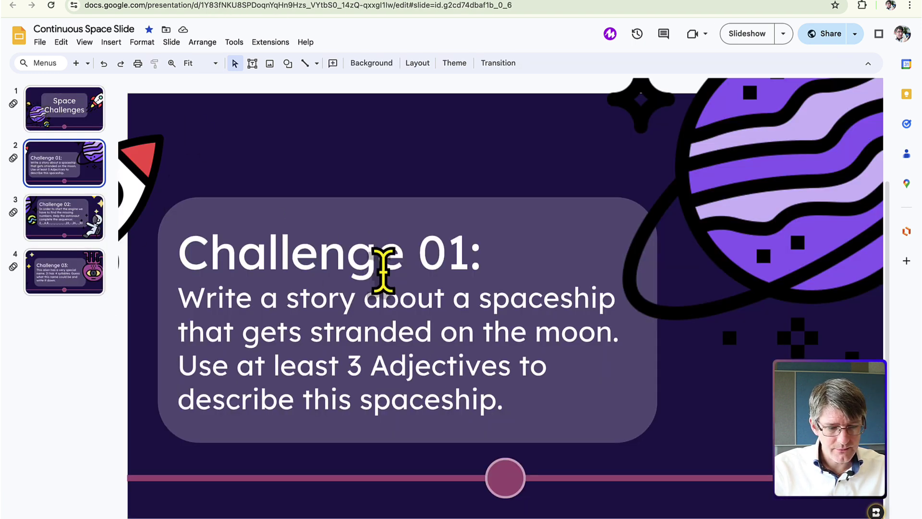
triple_click(426, 319)
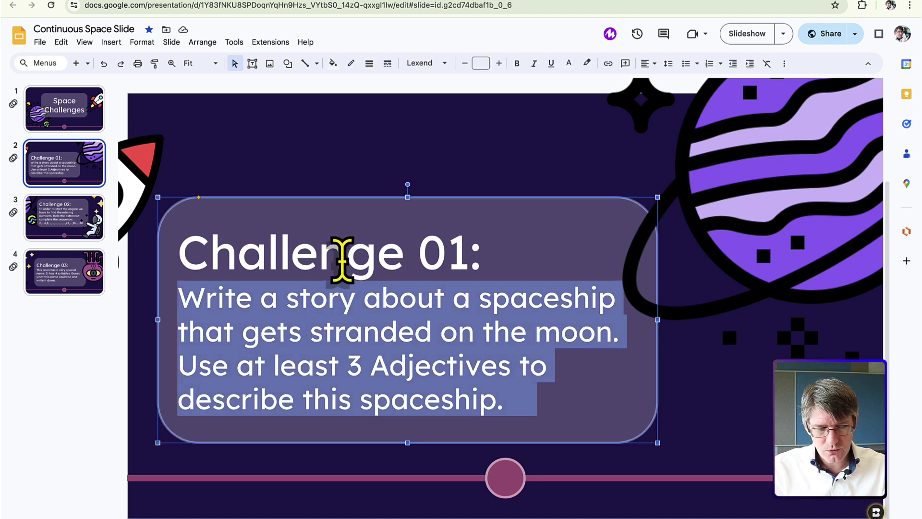
left_click(71, 122)
Copy the Space Challenges title box to slide 2 and retype it as 'Challenge 01:' / 'Write a short story about an alien.'
left_click(326, 1)
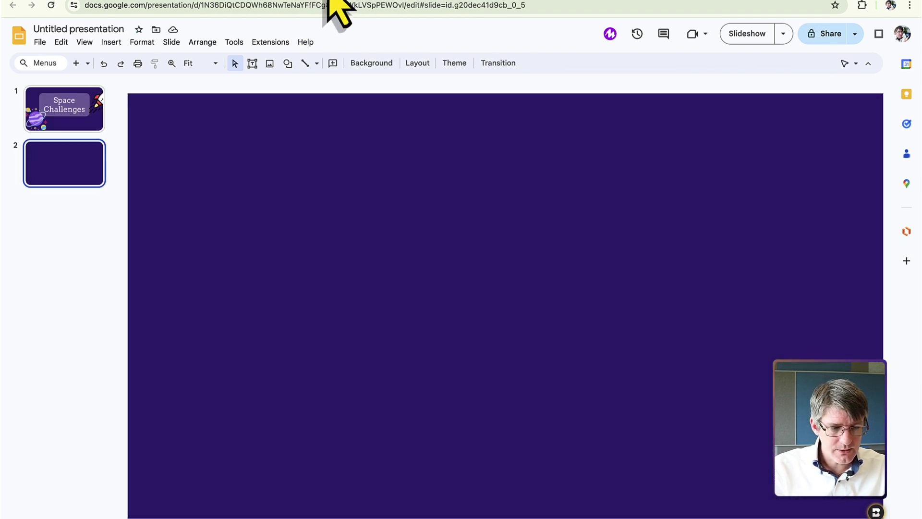
left_click(91, 121)
left_click(368, 184)
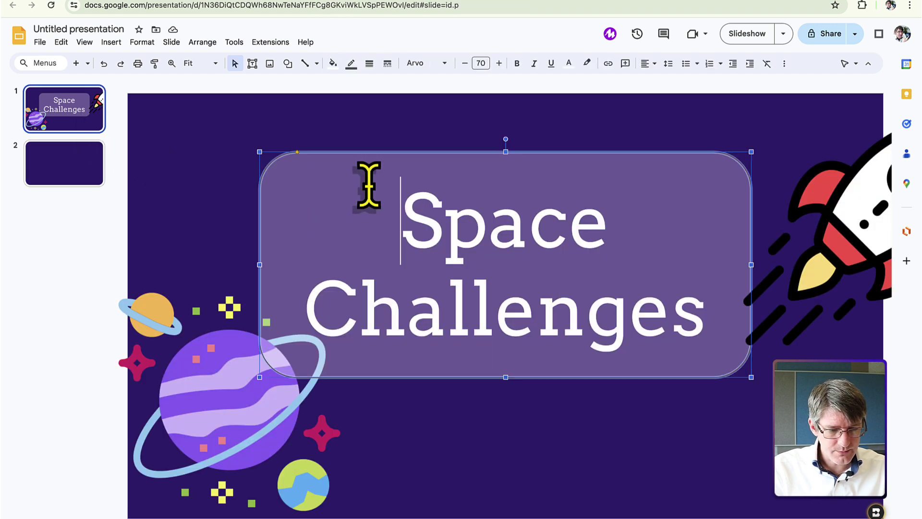
key("ctrl+c")
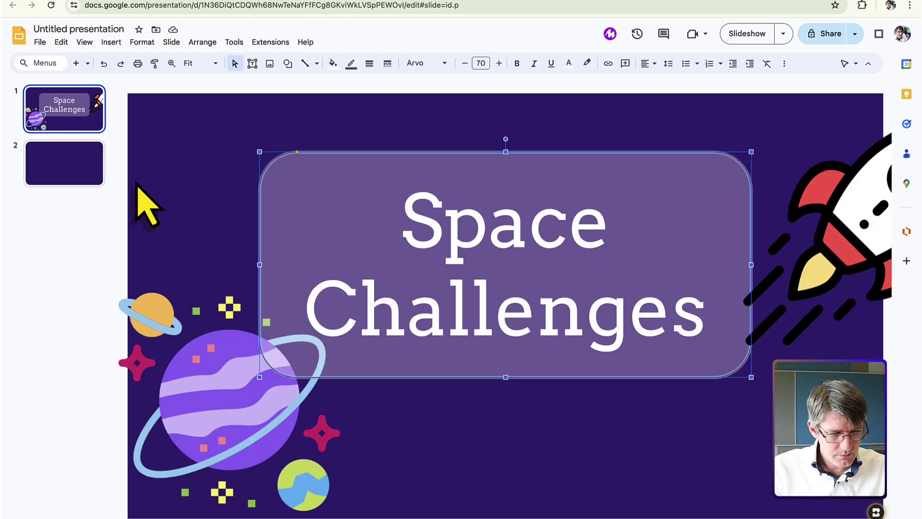
left_click(74, 172)
key("ctrl+v")
left_click(500, 243)
key("ctrl+a")
type("Challe")
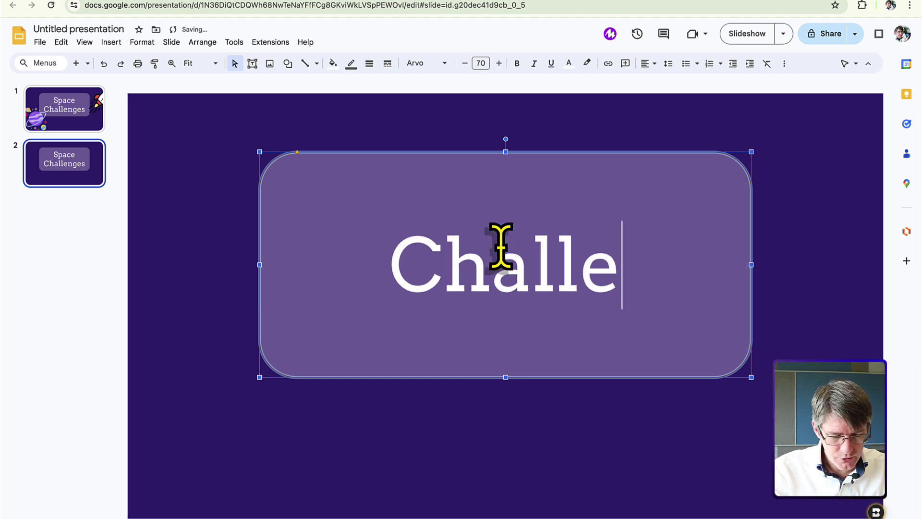
type("nge 01:")
key("Return")
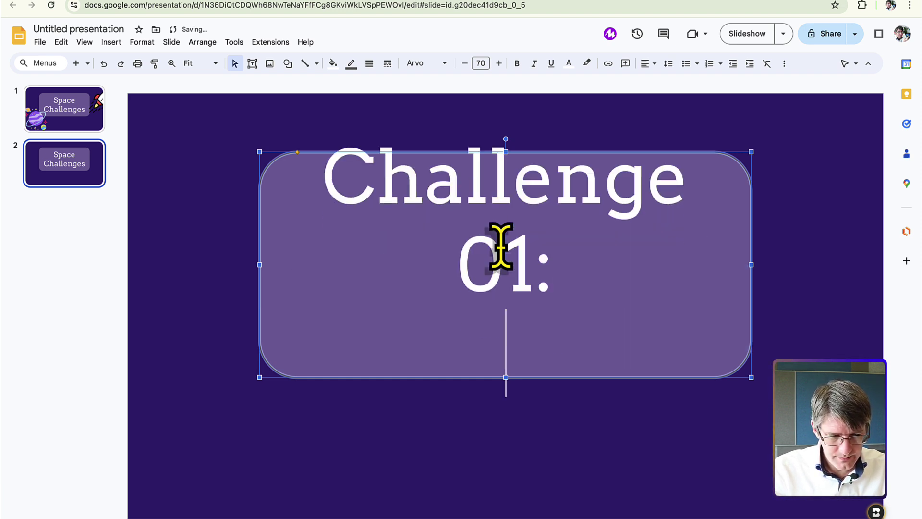
type("Write a s")
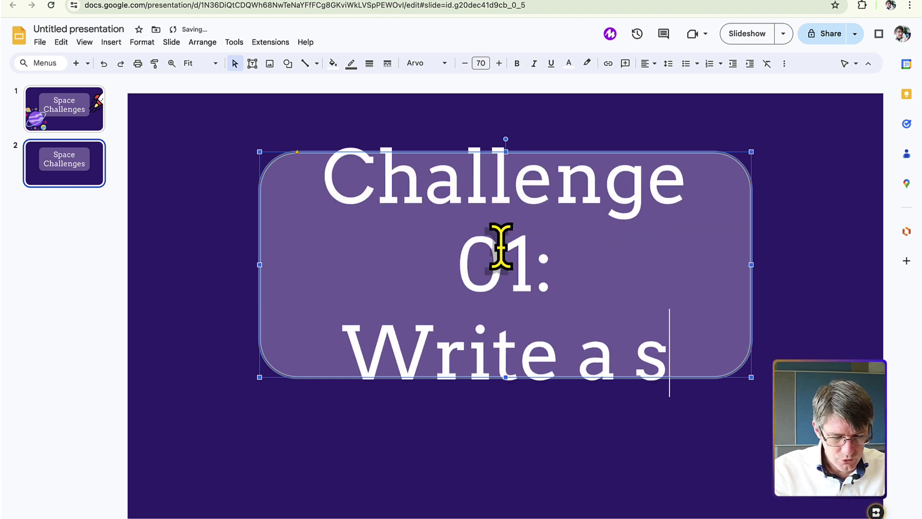
type("hort story about ")
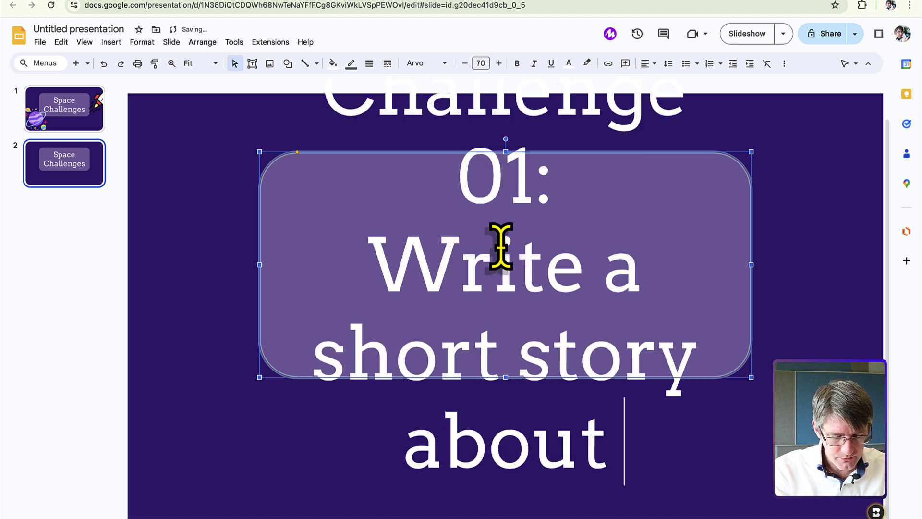
type("an alien.")
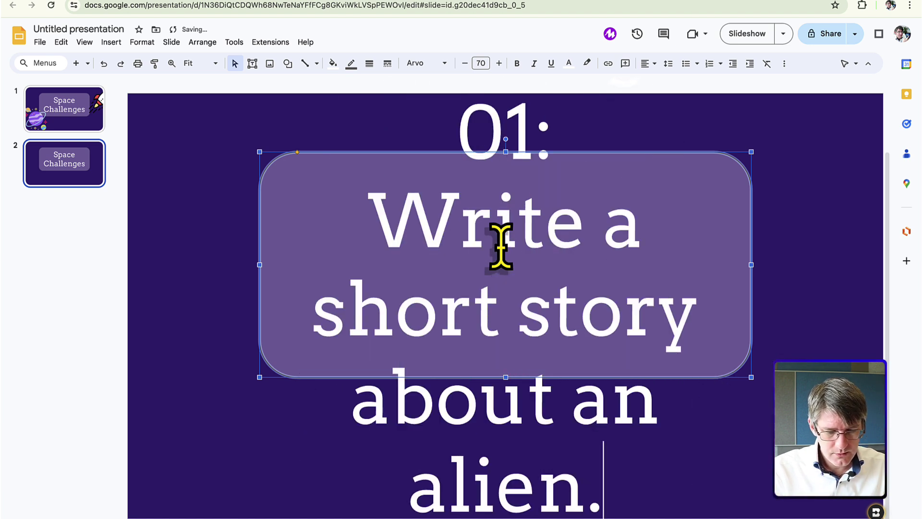
Reduce the box's font size until 'Challenge 01:' fits on one line
left_click(380, 218, "shift")
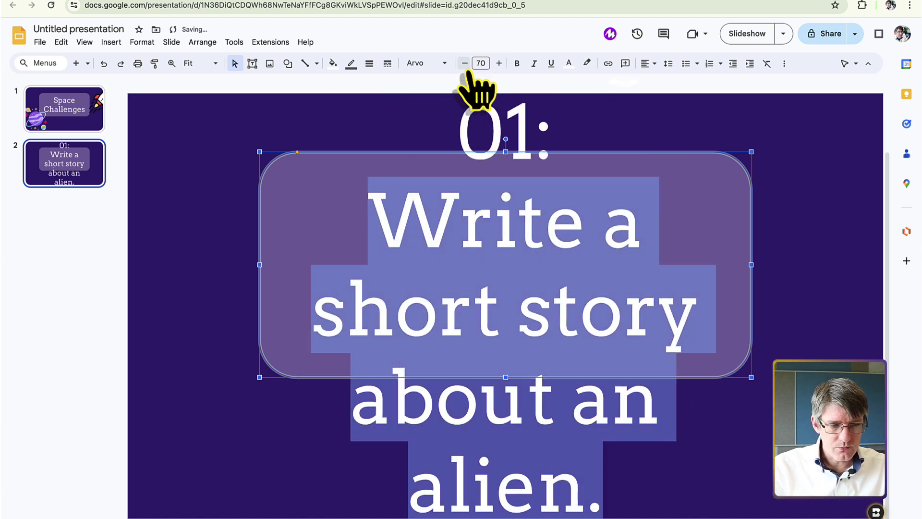
left_click(464, 64)
left_click(463, 63)
left_click(463, 64)
left_click(464, 64)
left_click(464, 63)
left_click(464, 63)
left_click(464, 64)
left_click(464, 64)
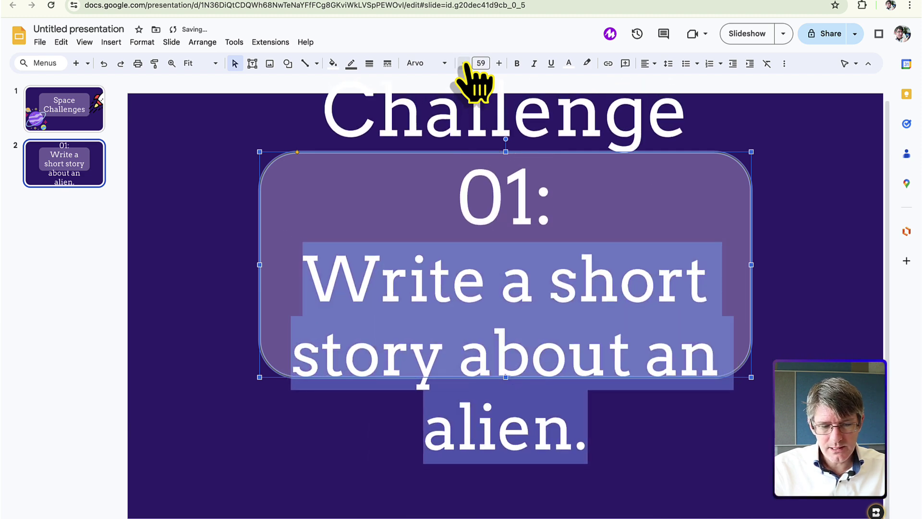
left_click(464, 63)
left_click(464, 63)
left_click(464, 63)
left_click(464, 64)
left_click(464, 64)
left_click(464, 63)
left_click(463, 63)
left_click(464, 64)
left_click(464, 63)
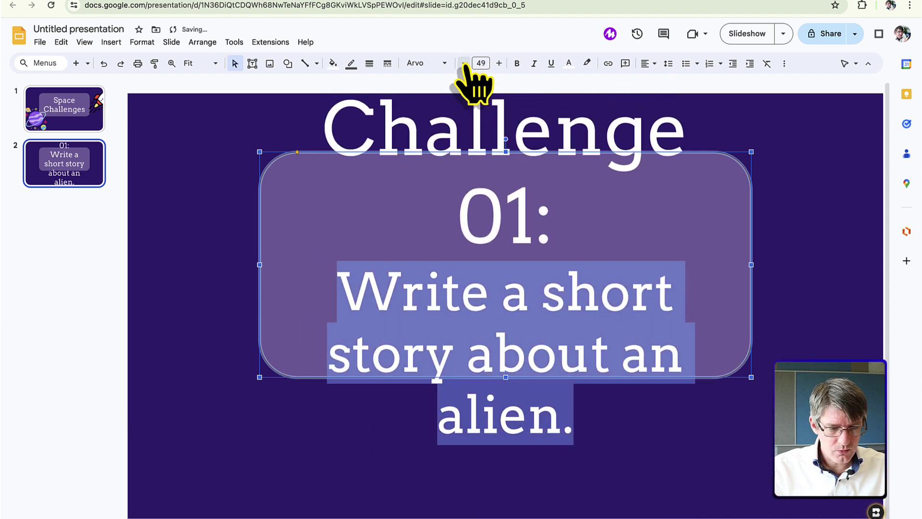
left_click(339, 137, "shift")
left_click(464, 63)
left_click(463, 64)
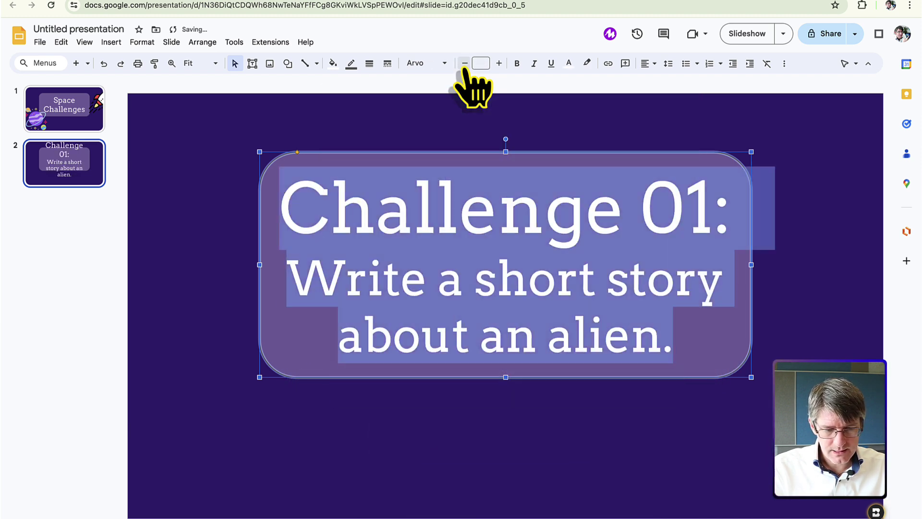
left_click(464, 63)
left_click(464, 64)
left_click(464, 63)
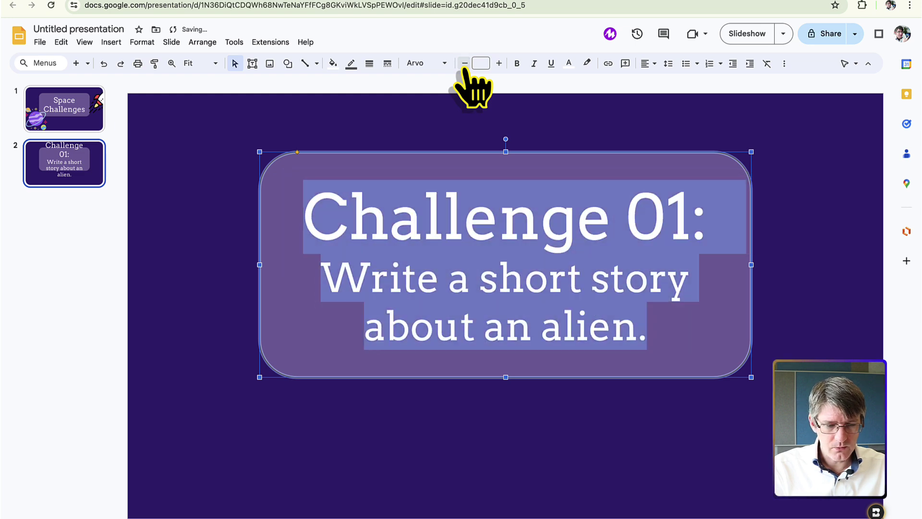
Nudge the Challenge 01 box slightly down and to the right
left_click(236, 153)
left_click(364, 166)
left_click_drag(396, 165, 406, 184)
Review both slides, select the rocket on the title slide, and bring up the Shapes gallery
left_click(76, 115)
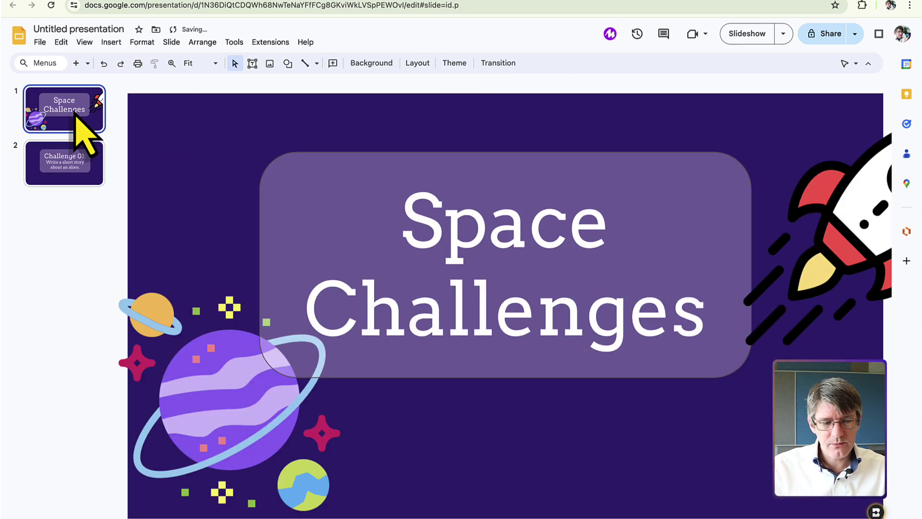
key("Down")
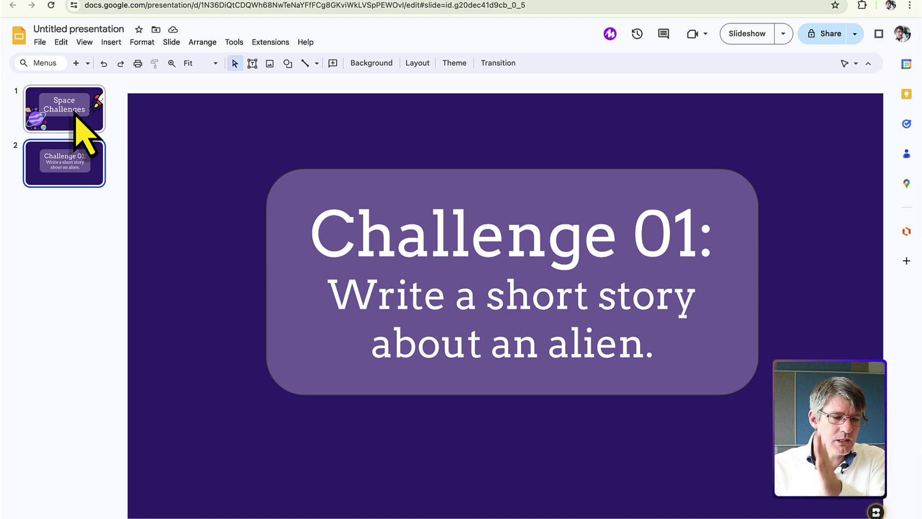
left_click(76, 116)
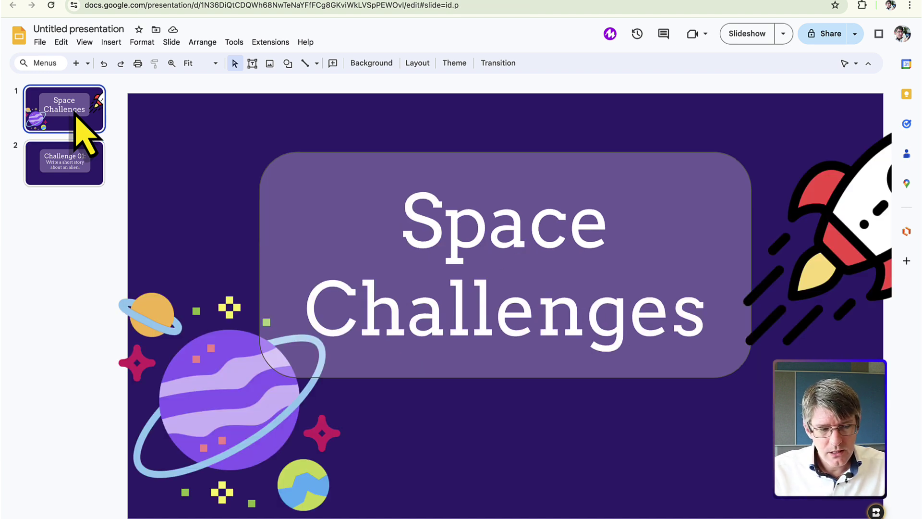
left_click(844, 225)
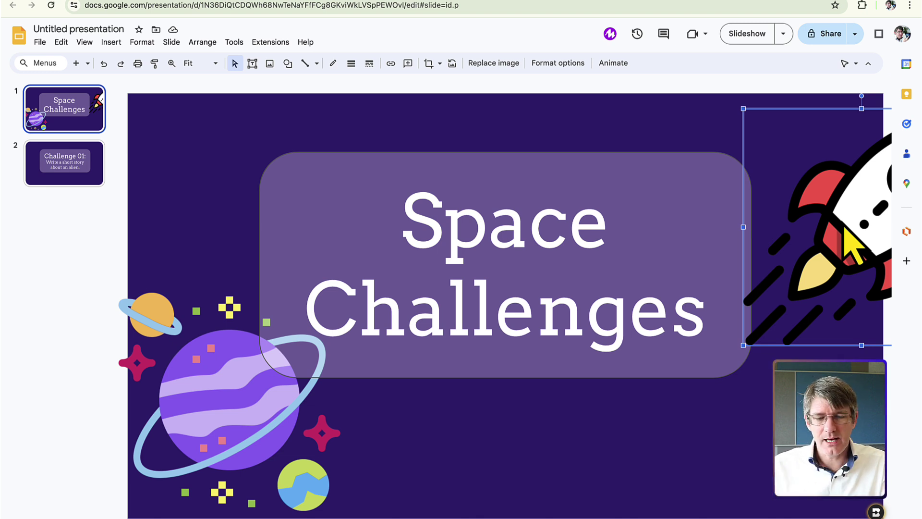
scroll(865, 274, "right", 3)
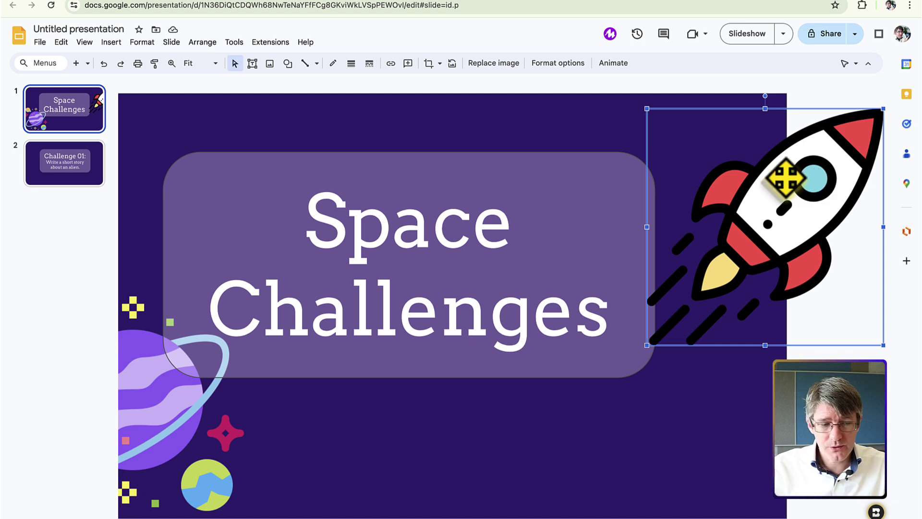
left_click(289, 68)
mouse_move(312, 84)
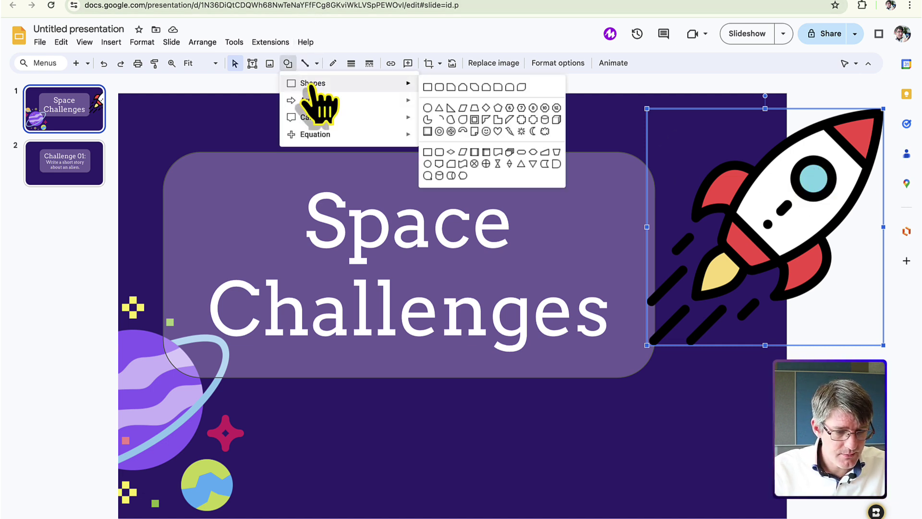